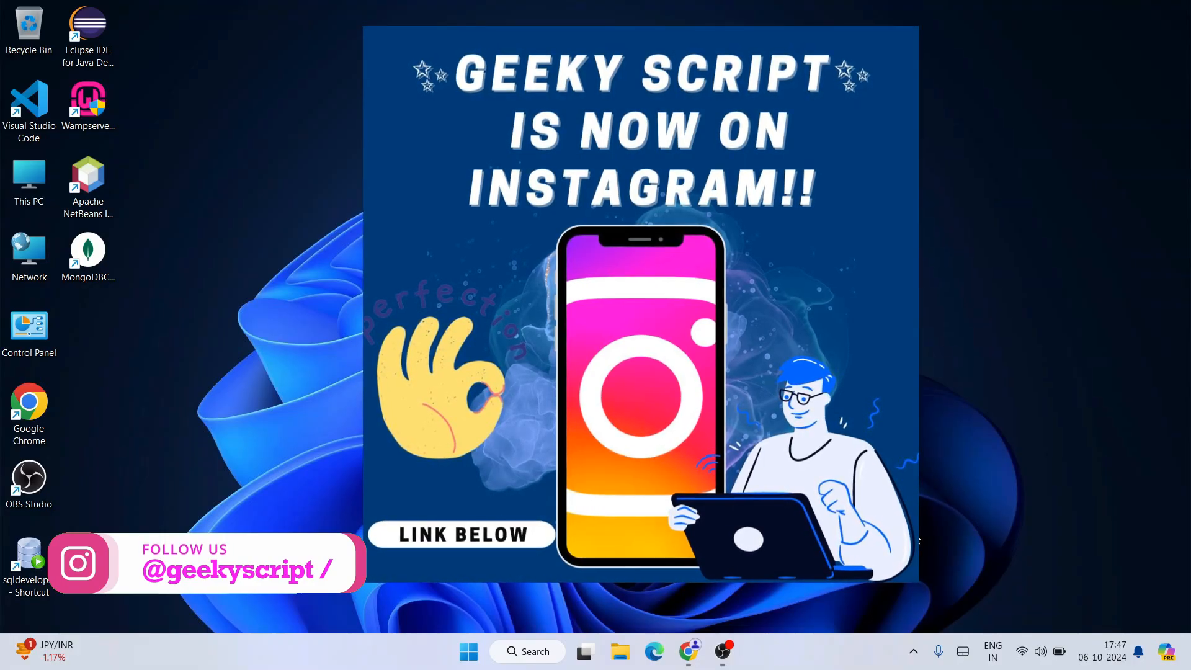
# Step: Switch to Chrome, search Google for "python download" and open the Download Python page on Python.org
pyautogui.click(688, 650)
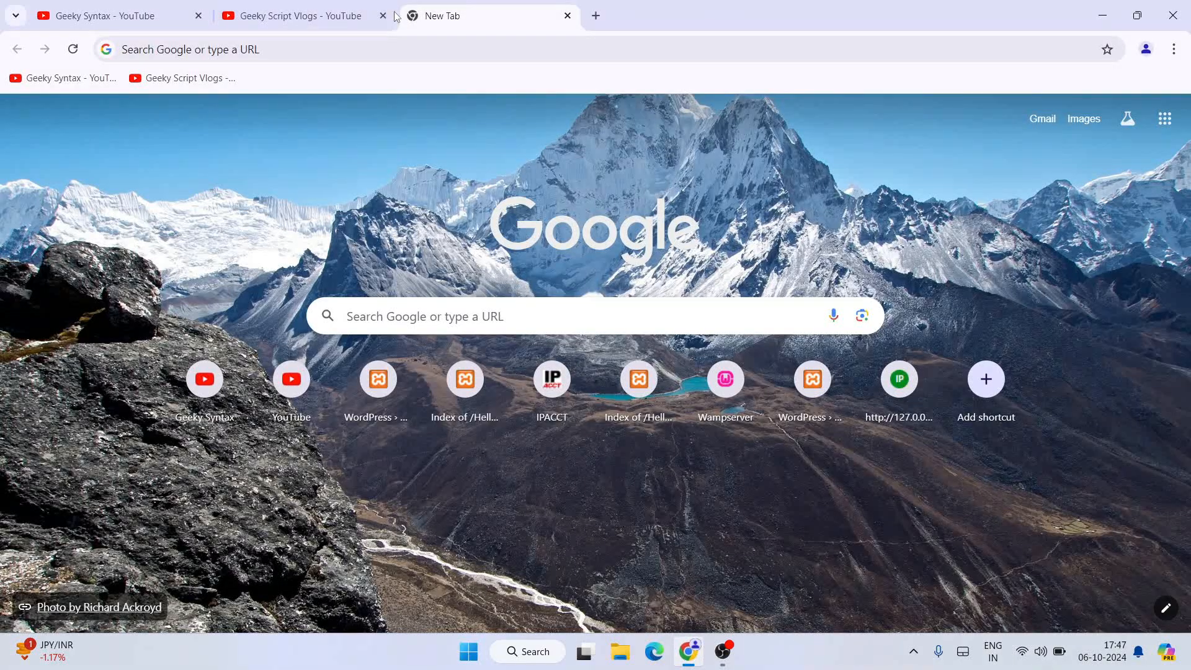
pyautogui.click(388, 52)
pyautogui.write('pyth')
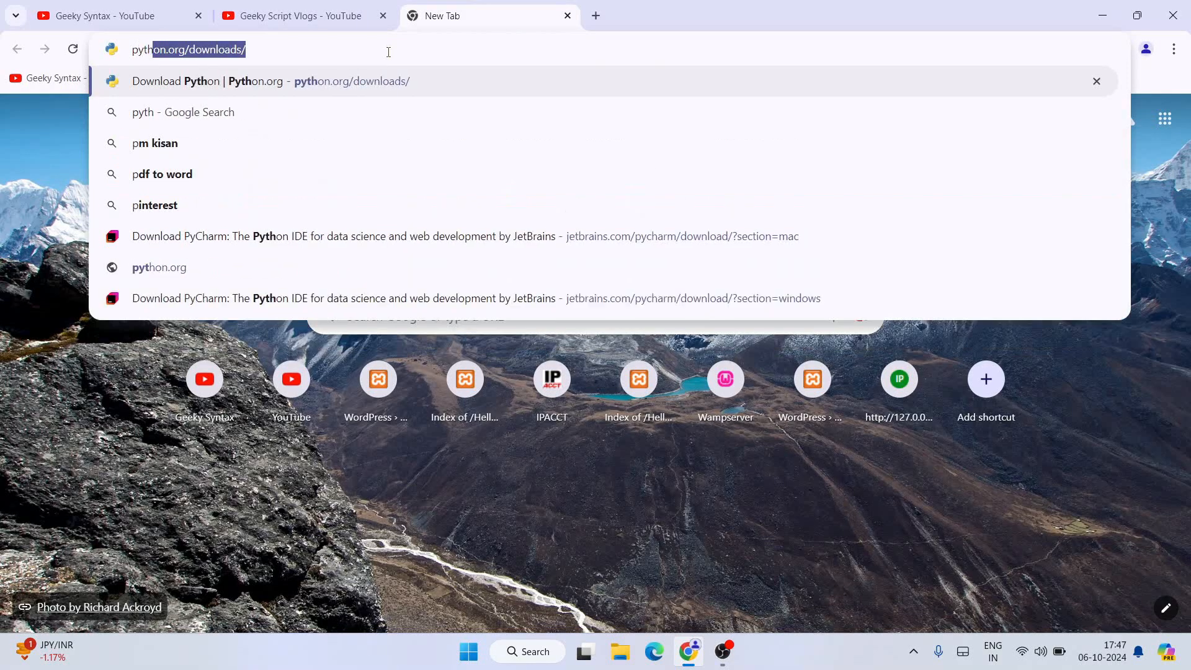
pyautogui.write('on dow')
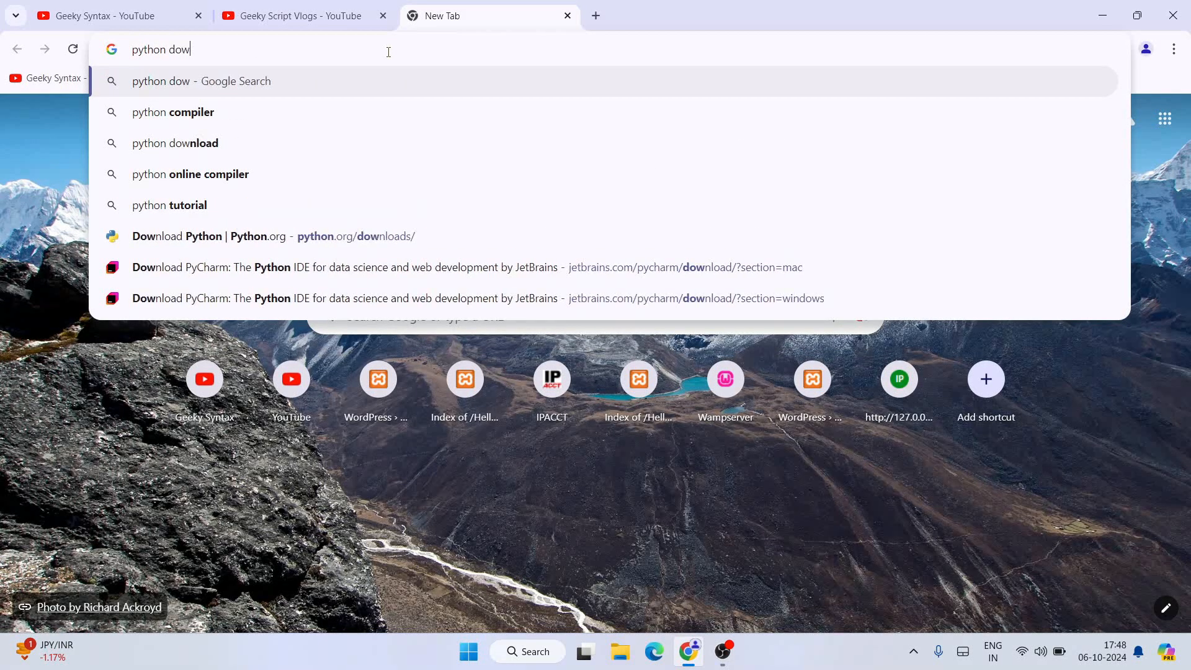
pyautogui.press('Down')
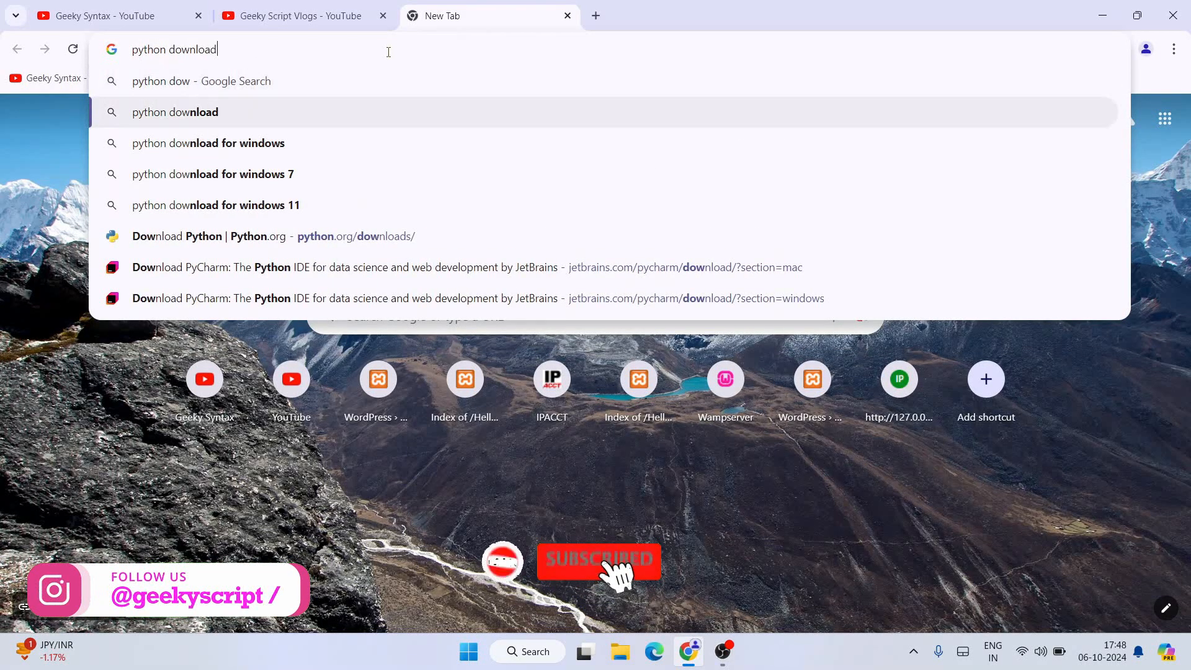
pyautogui.press('Return')
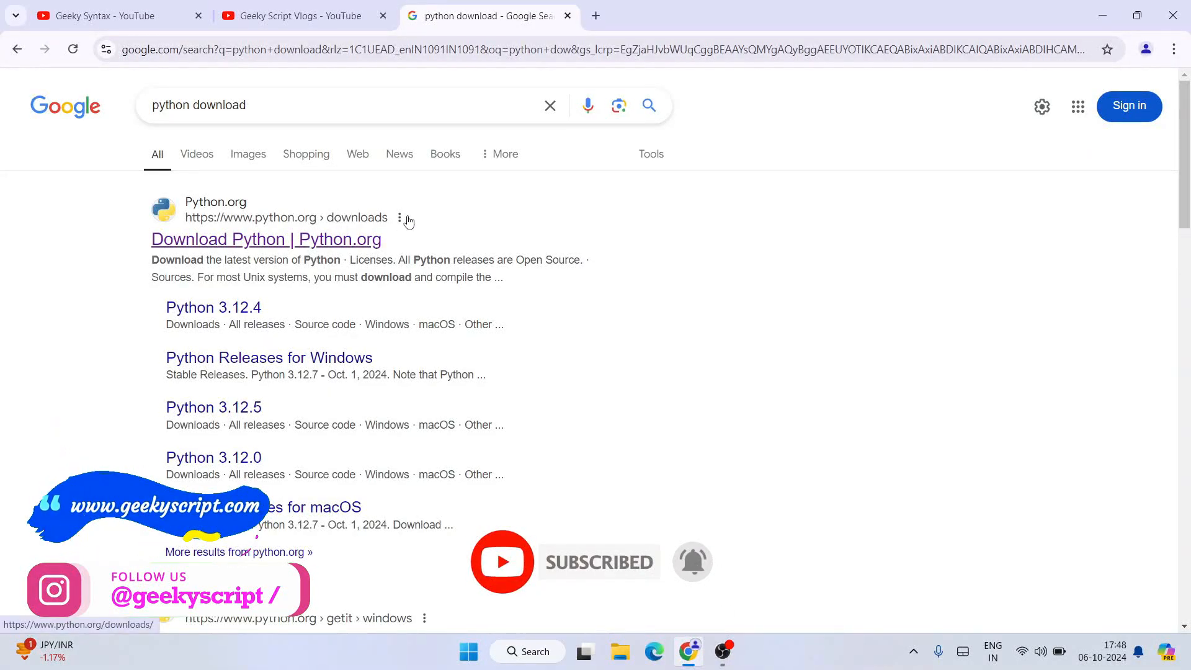
pyautogui.click(277, 242)
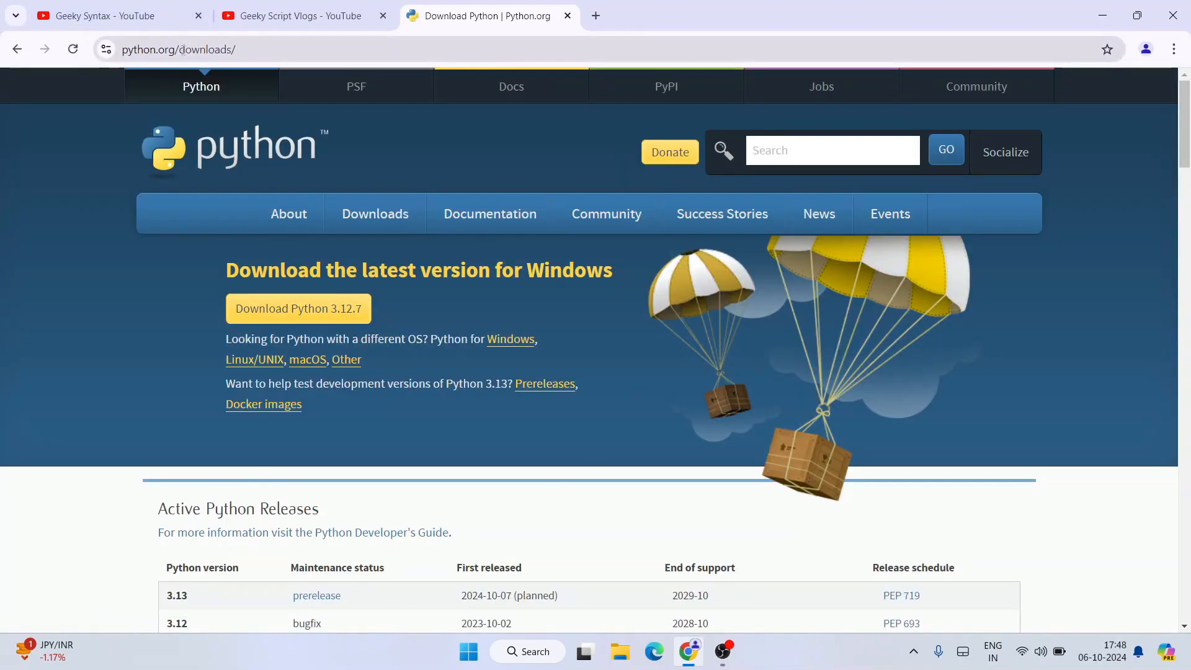
# Step: Download the Python 3.12.7 installer for Windows from the python.org/downloads page
pyautogui.click(202, 49)
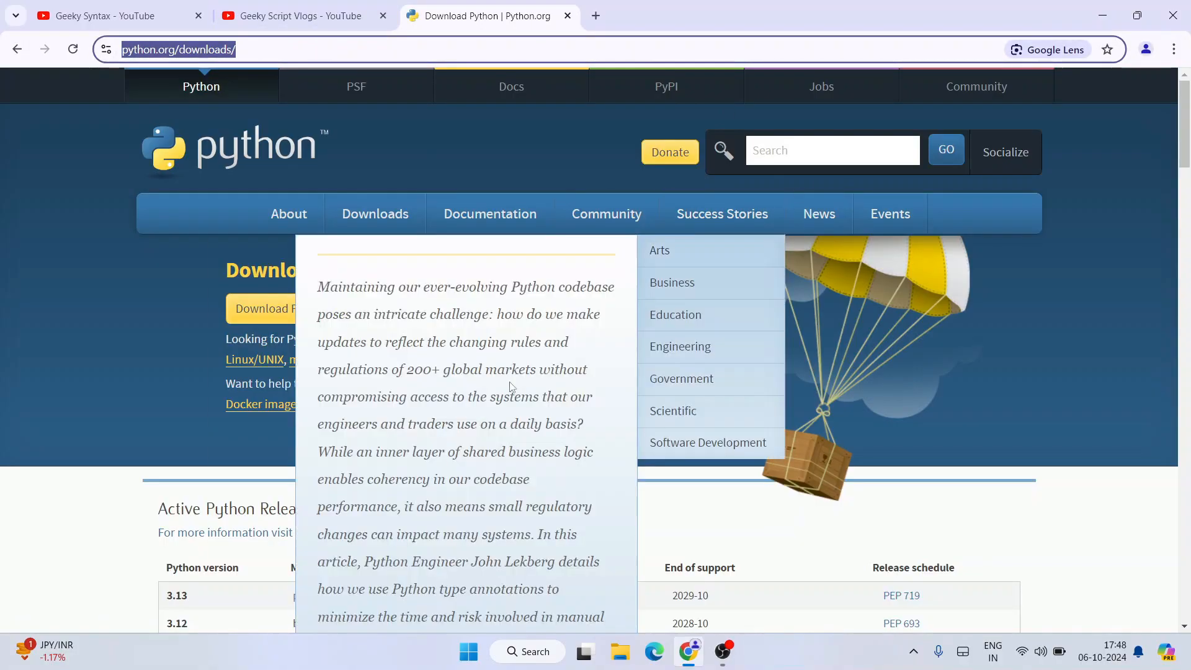
pyautogui.click(161, 318)
pyautogui.moveTo(187, 312); pyautogui.dragTo(374, 307)
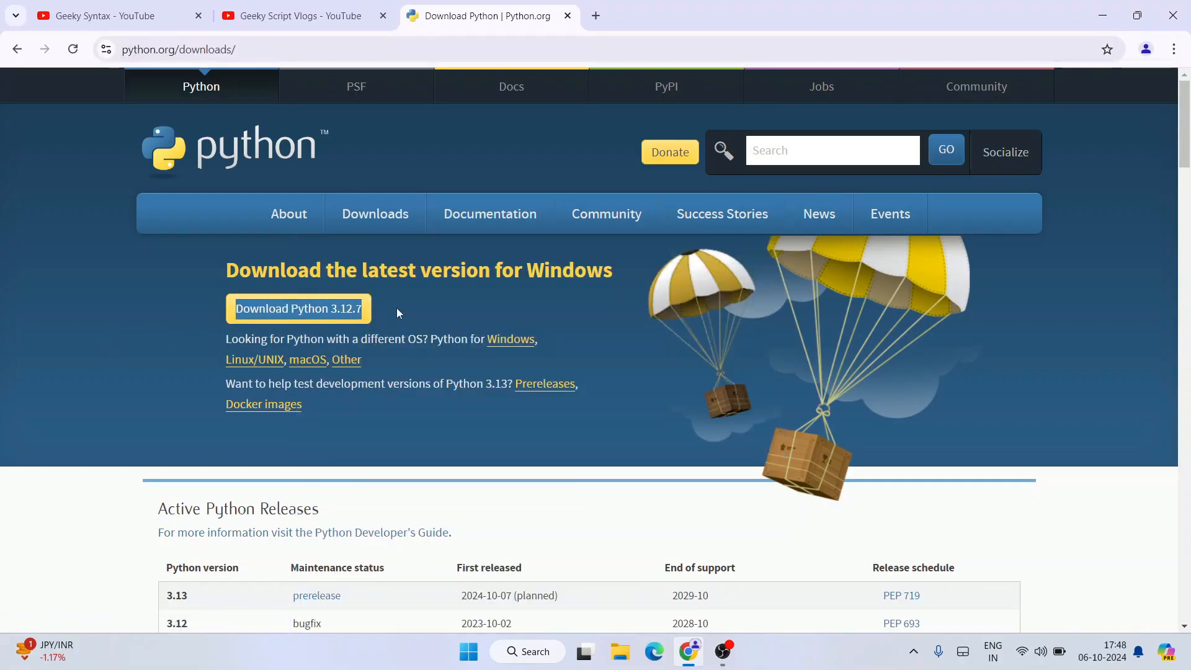
pyautogui.click(425, 309)
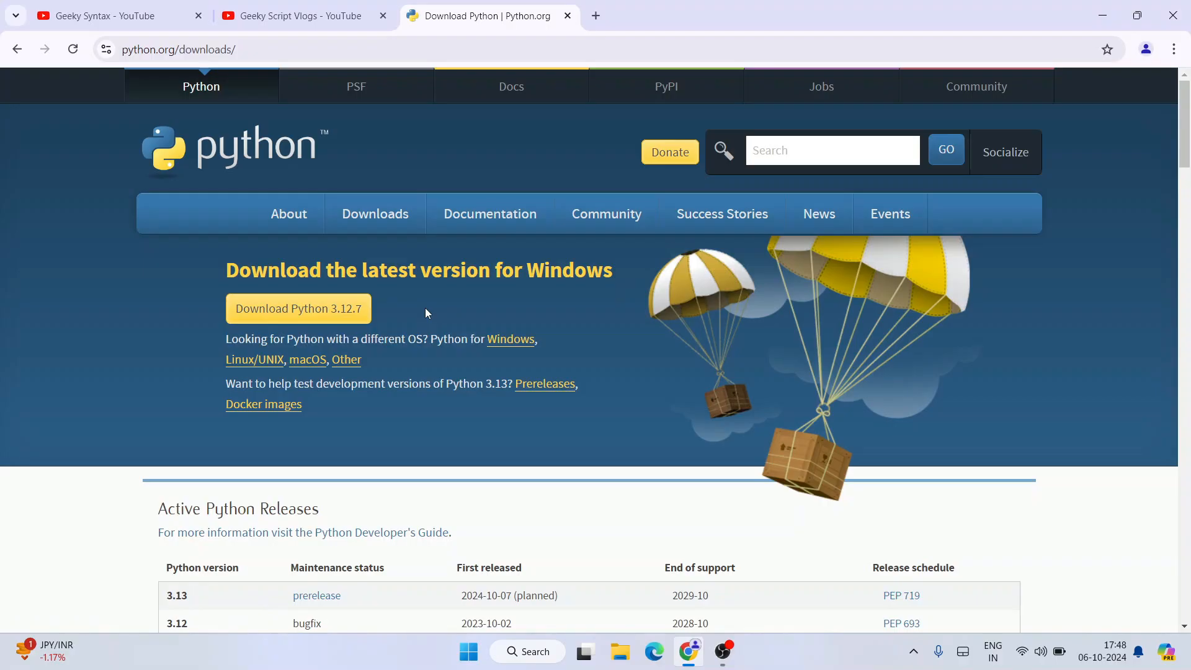
pyautogui.click(312, 314)
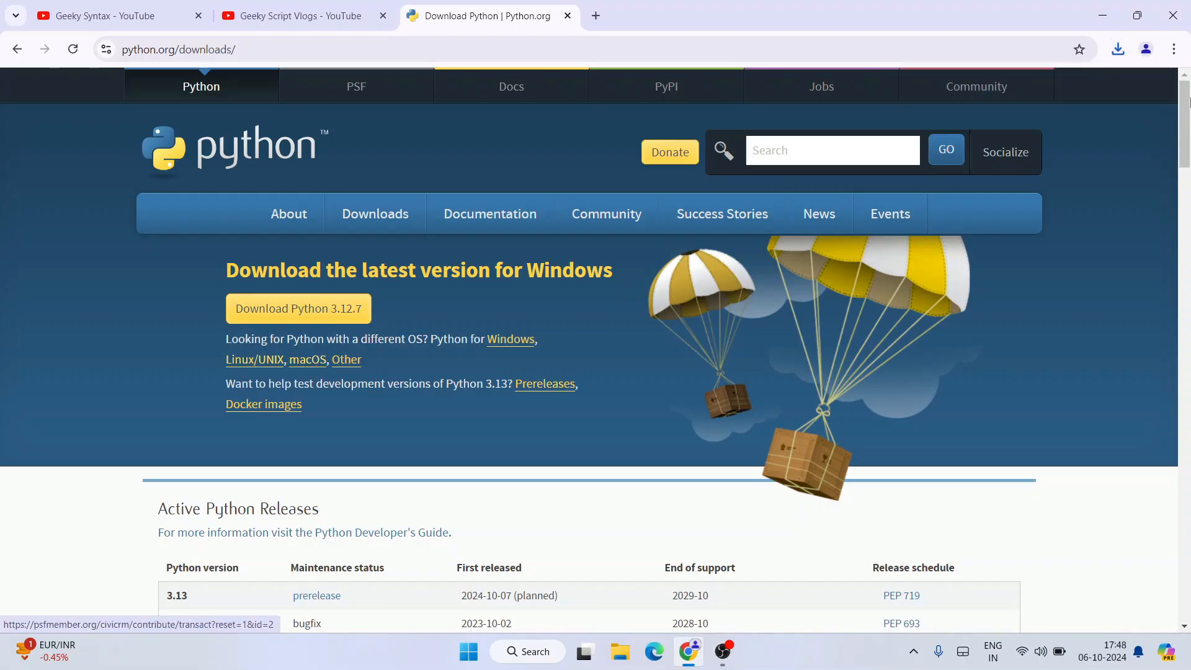
# Step: Launch the downloaded python-3.12.7-amd64.exe installer and minimize the browser behind it
pyautogui.click(1117, 49)
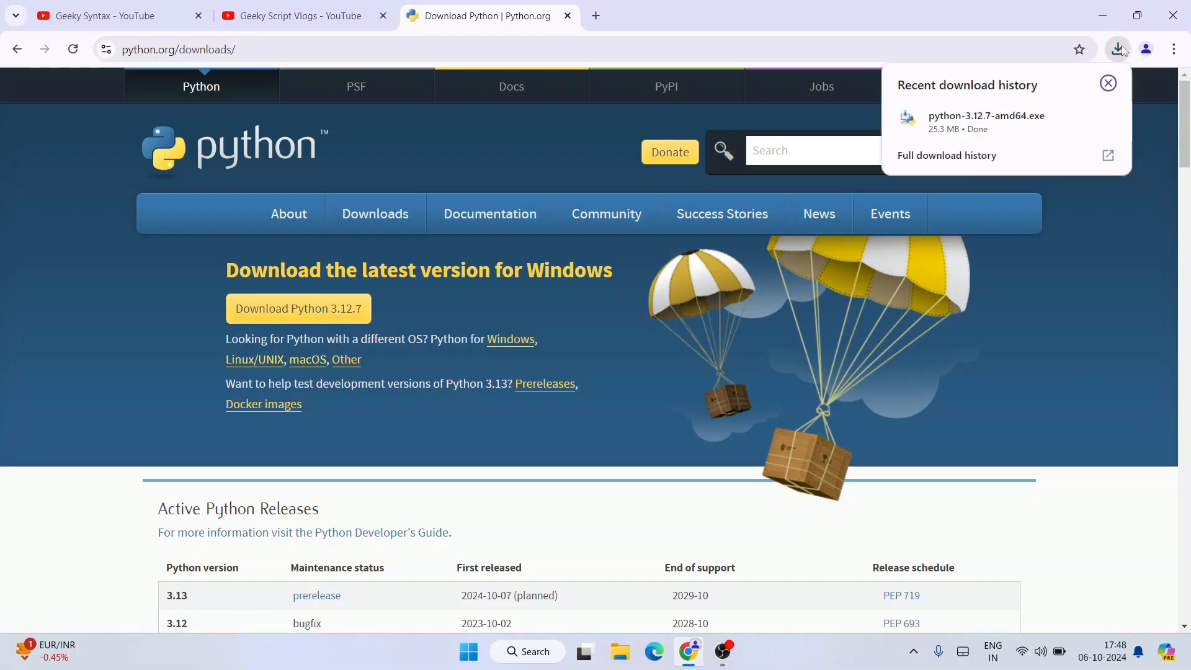
pyautogui.click(1007, 129)
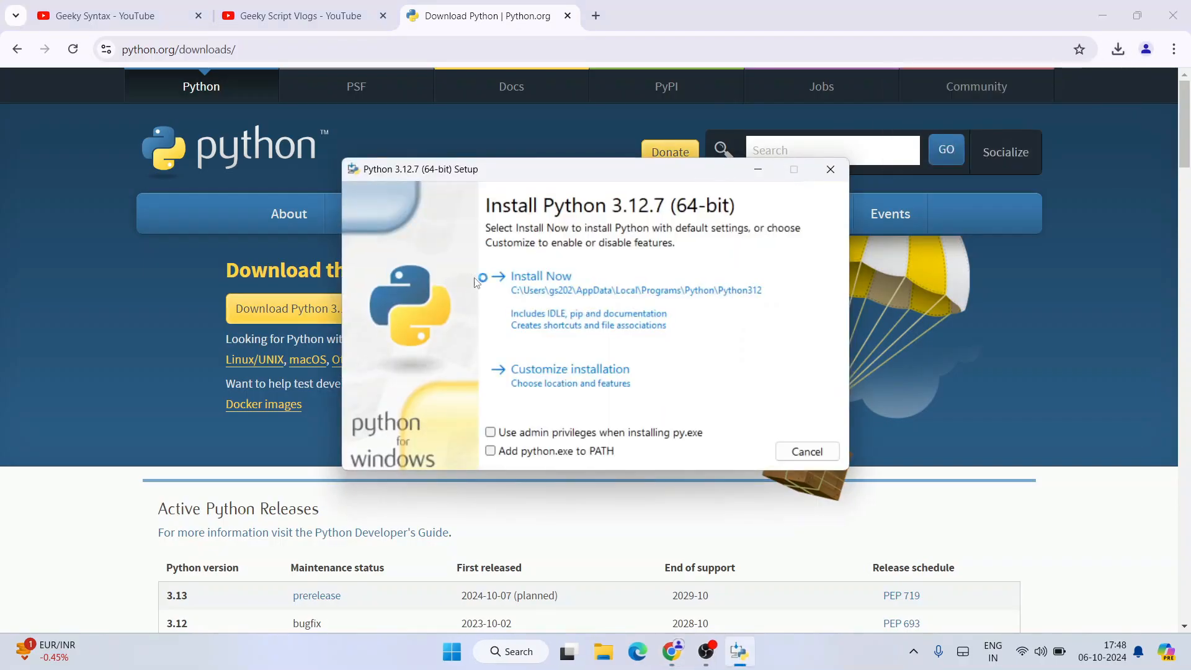
pyautogui.moveTo(522, 175); pyautogui.dragTo(537, 179)
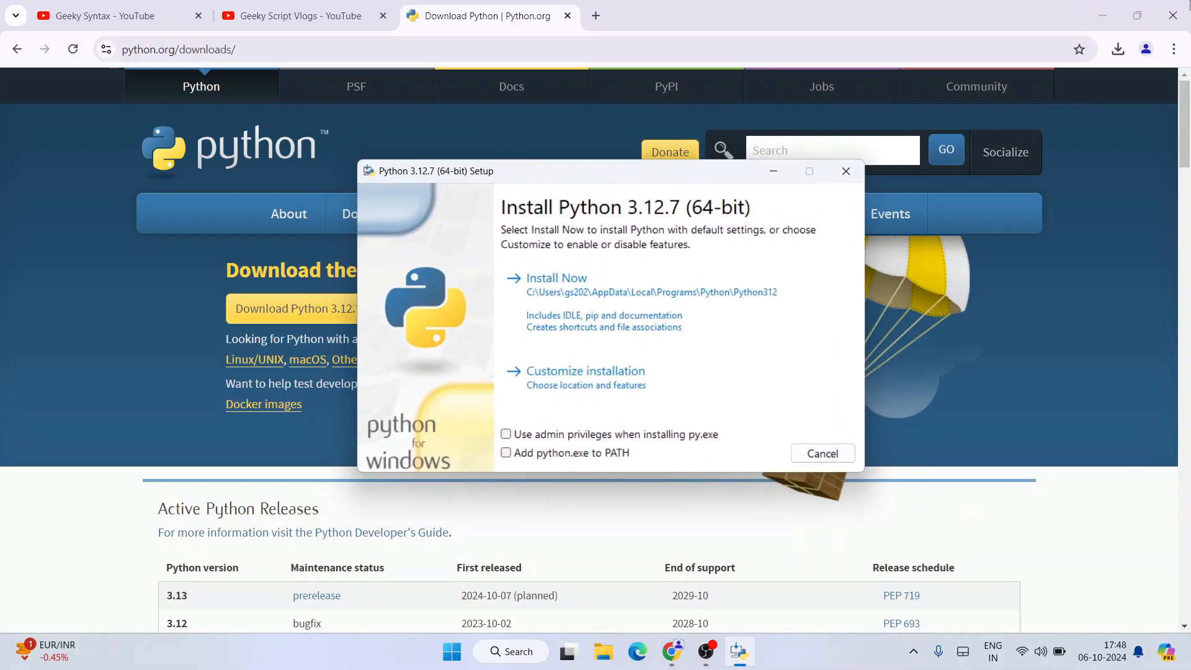
pyautogui.click(1102, 15)
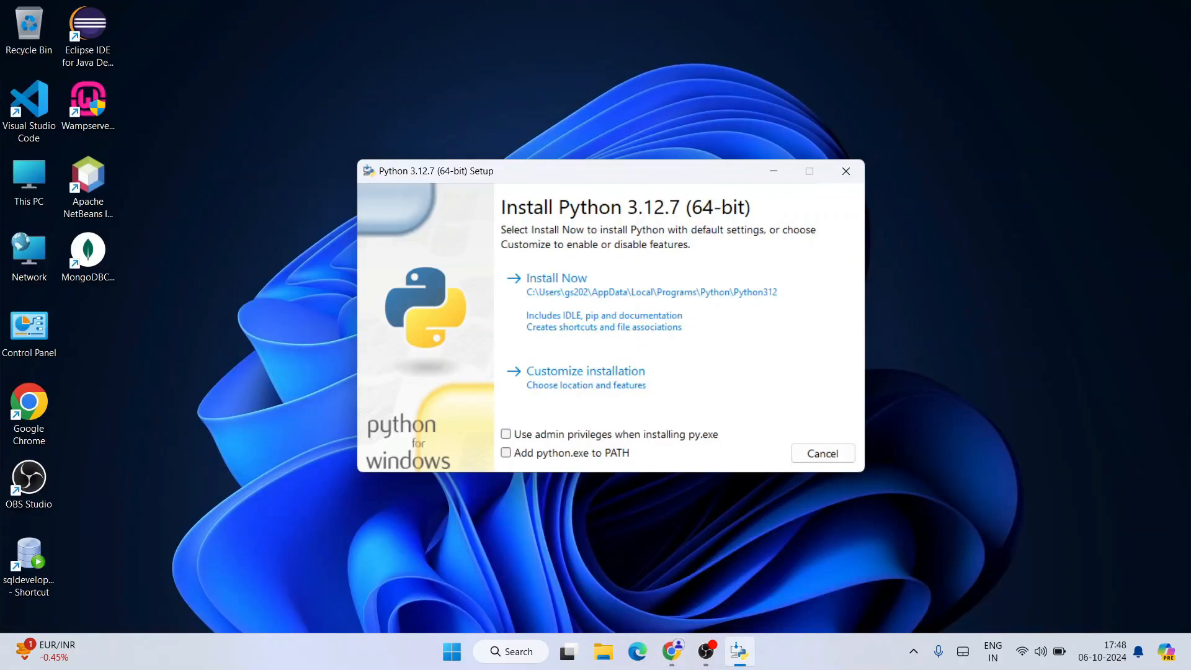
# Step: Enable admin privileges for py.exe and adding python.exe to PATH, and proceed with a customized installation
pyautogui.click(551, 433)
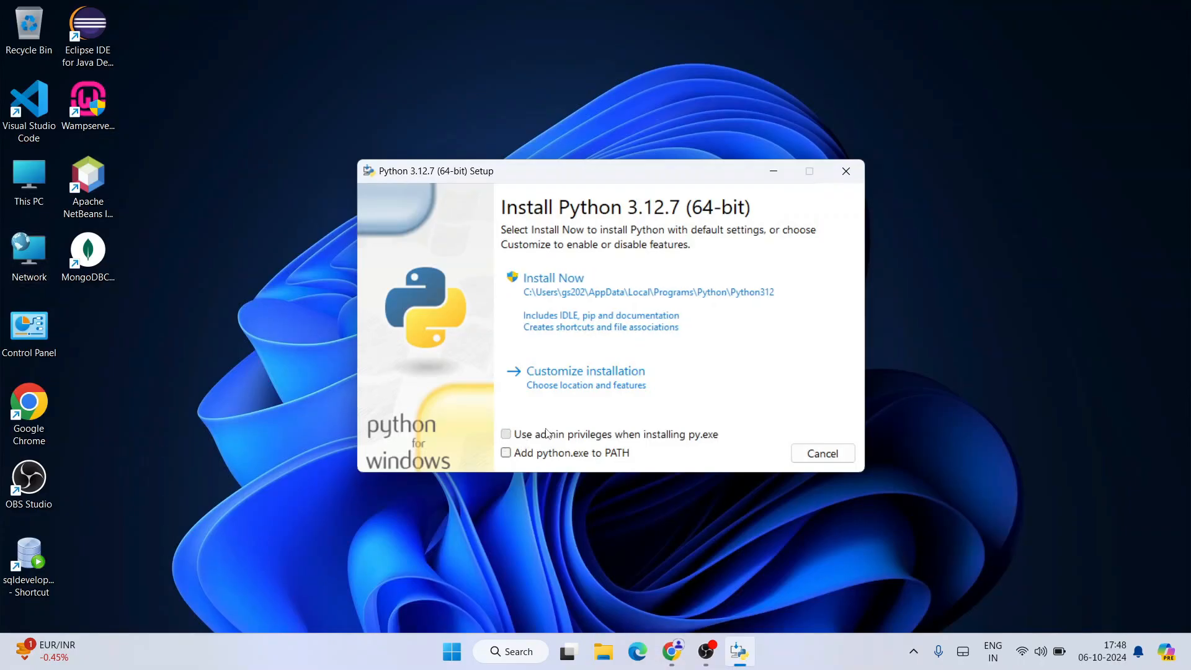
pyautogui.click(534, 458)
pyautogui.click(646, 382)
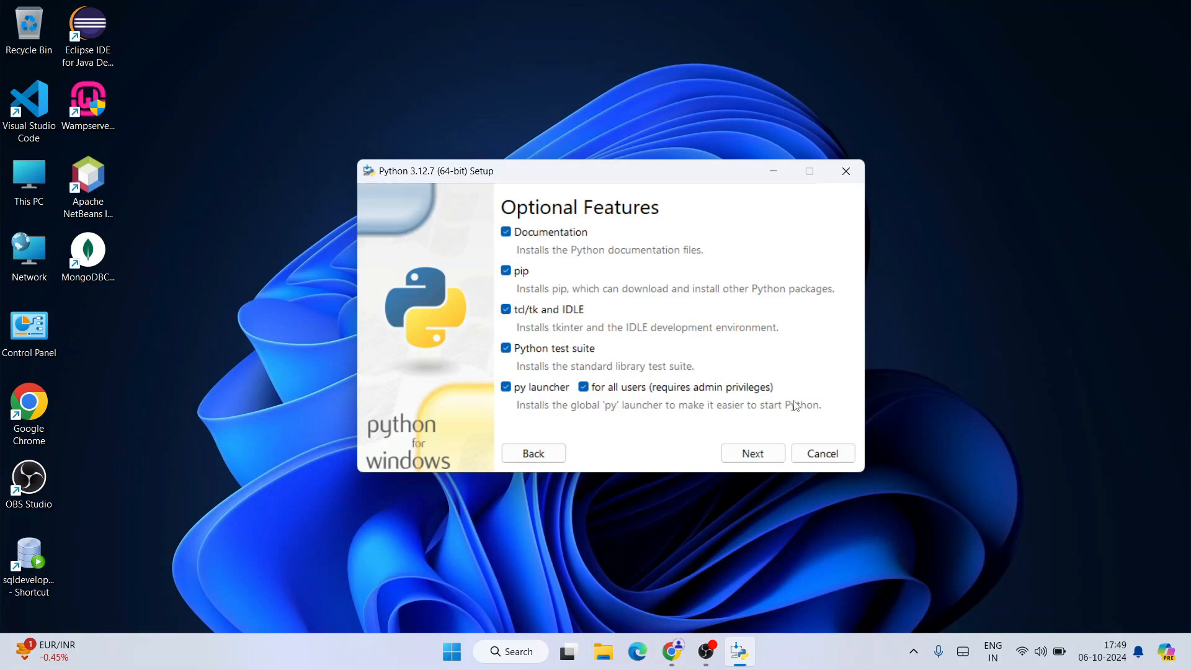
# Step: Accept the optional features, enable installing Python 3.12 for all users and start the installation in C:\Program Files\Python312
pyautogui.click(757, 457)
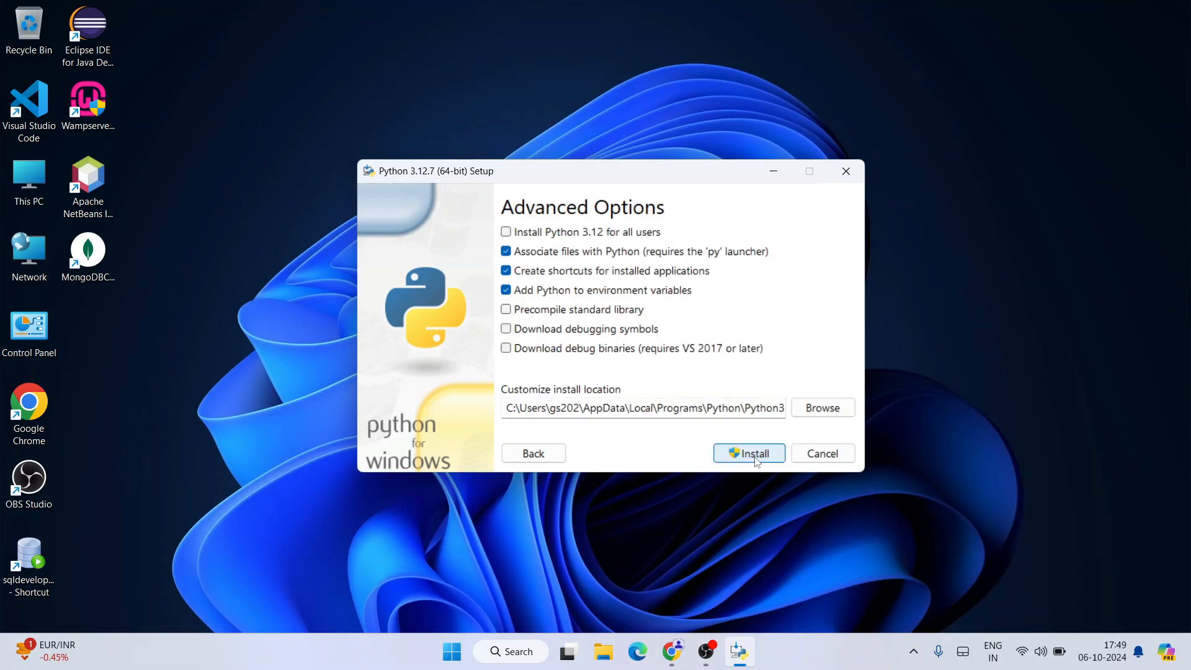
pyautogui.click(547, 233)
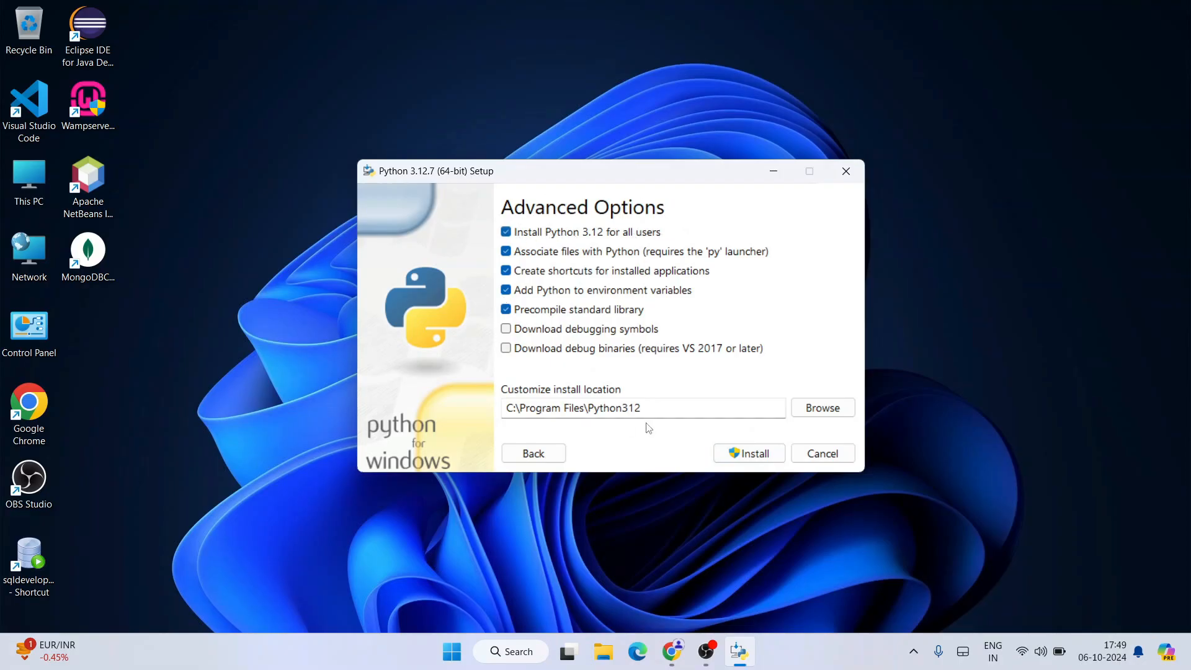
pyautogui.click(676, 409)
pyautogui.click(659, 406)
pyautogui.click(749, 453)
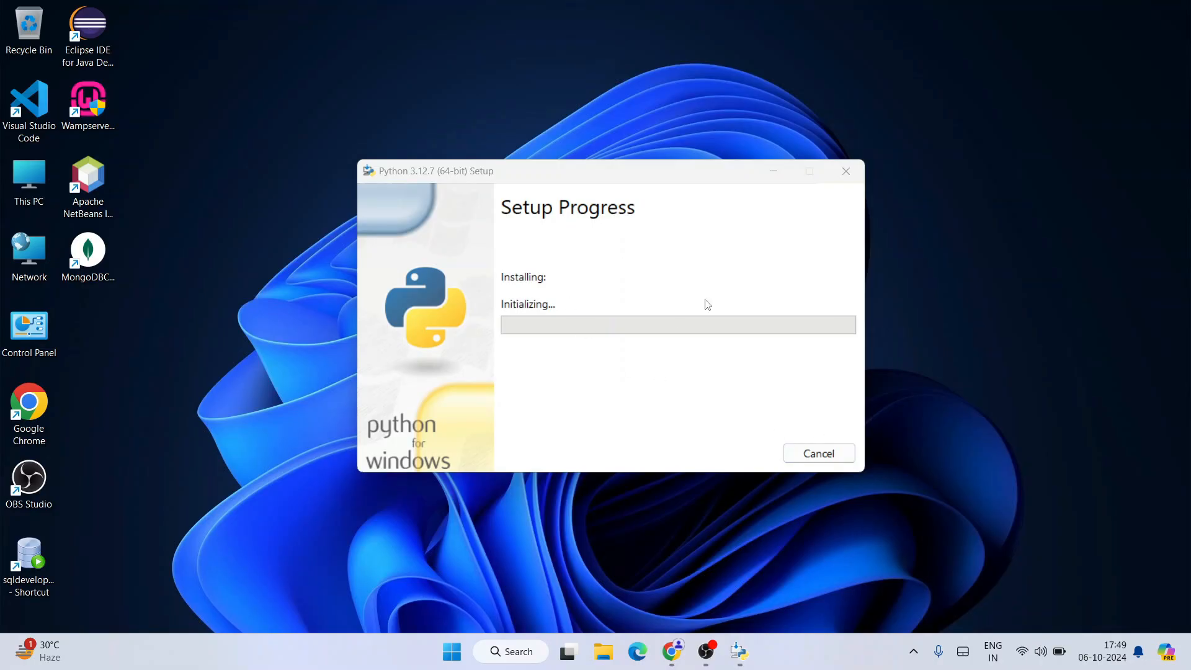
# Step: Switch to Chrome and look through the videos on the Geeky Syntax YouTube channel
pyautogui.click(672, 651)
pyautogui.click(102, 5)
pyautogui.moveTo(257, 307); pyautogui.dragTo(637, 318)
pyautogui.click(523, 319)
pyautogui.scroll(-2, 523, 319)
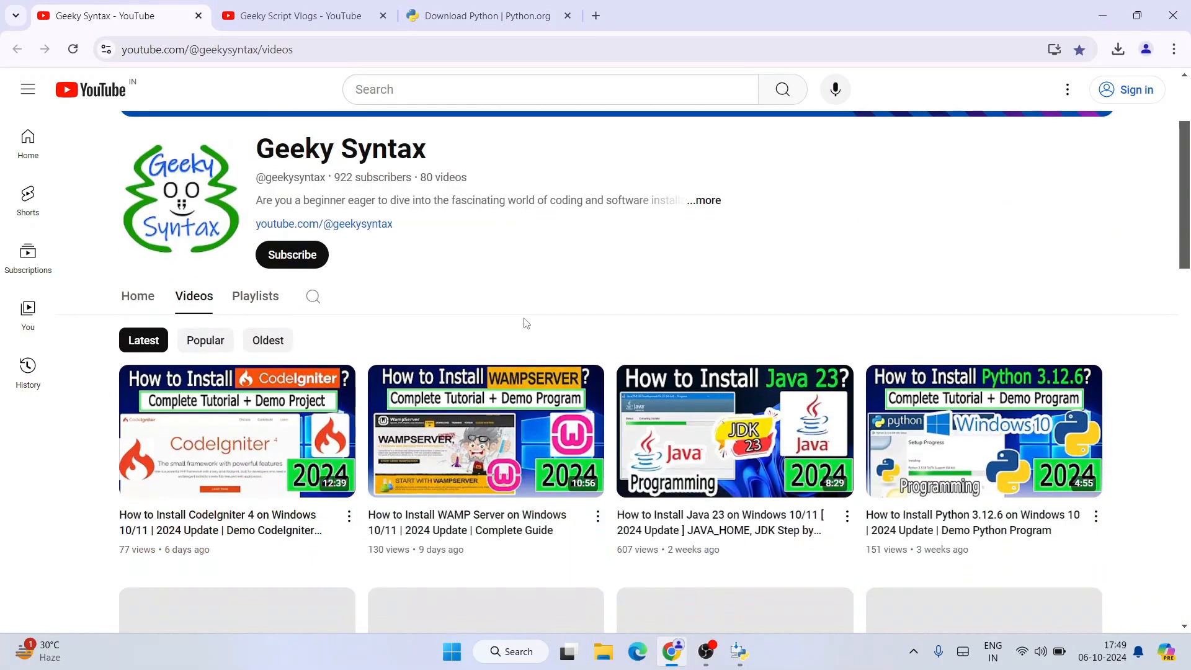
pyautogui.scroll(-2, 526, 322)
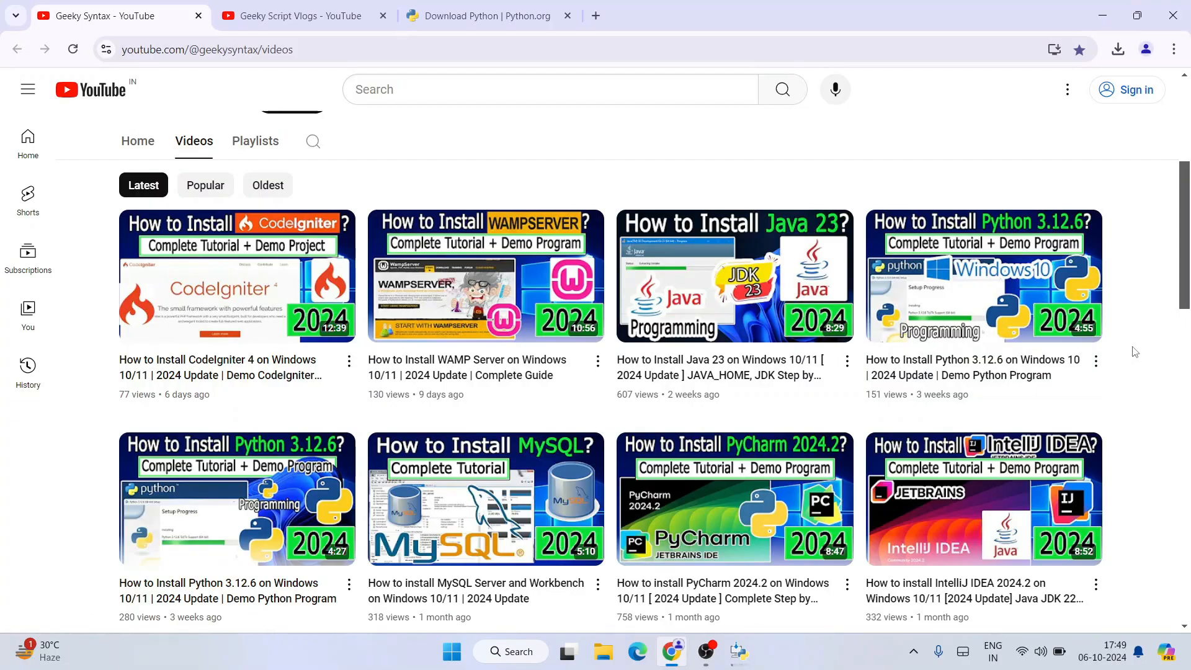
# Step: View the Geeky Script Vlogs YouTube channel page, and minimize the browser to return to the Python setup
pyautogui.click(301, 16)
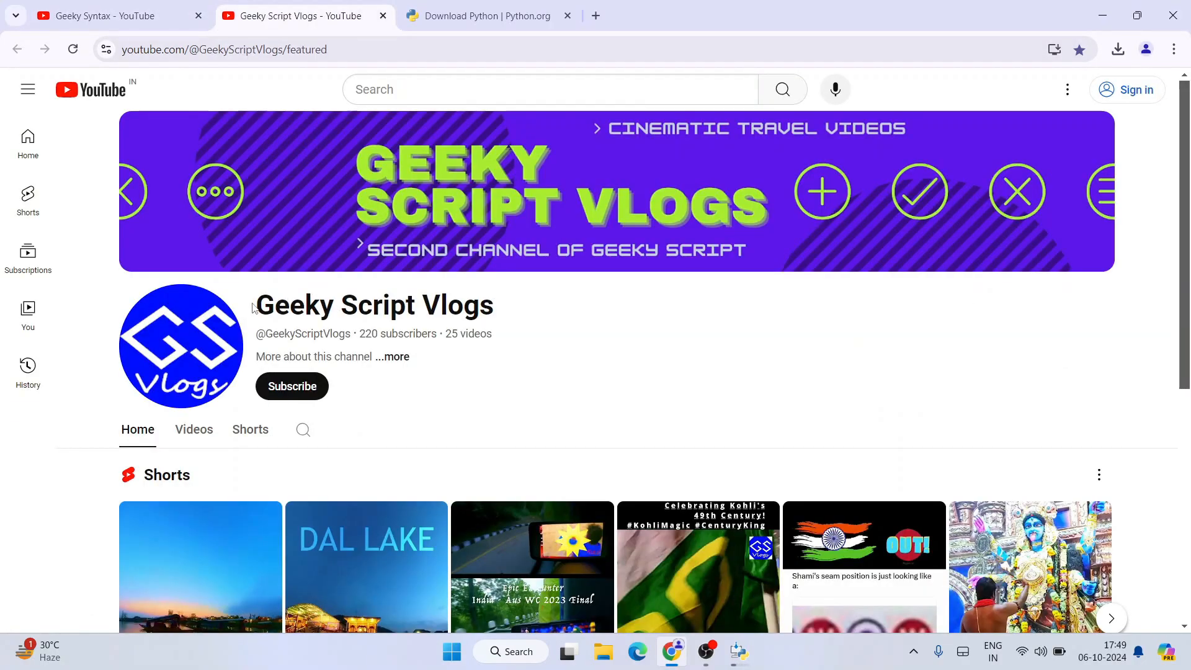
pyautogui.moveTo(254, 308); pyautogui.dragTo(600, 304)
pyautogui.click(592, 322)
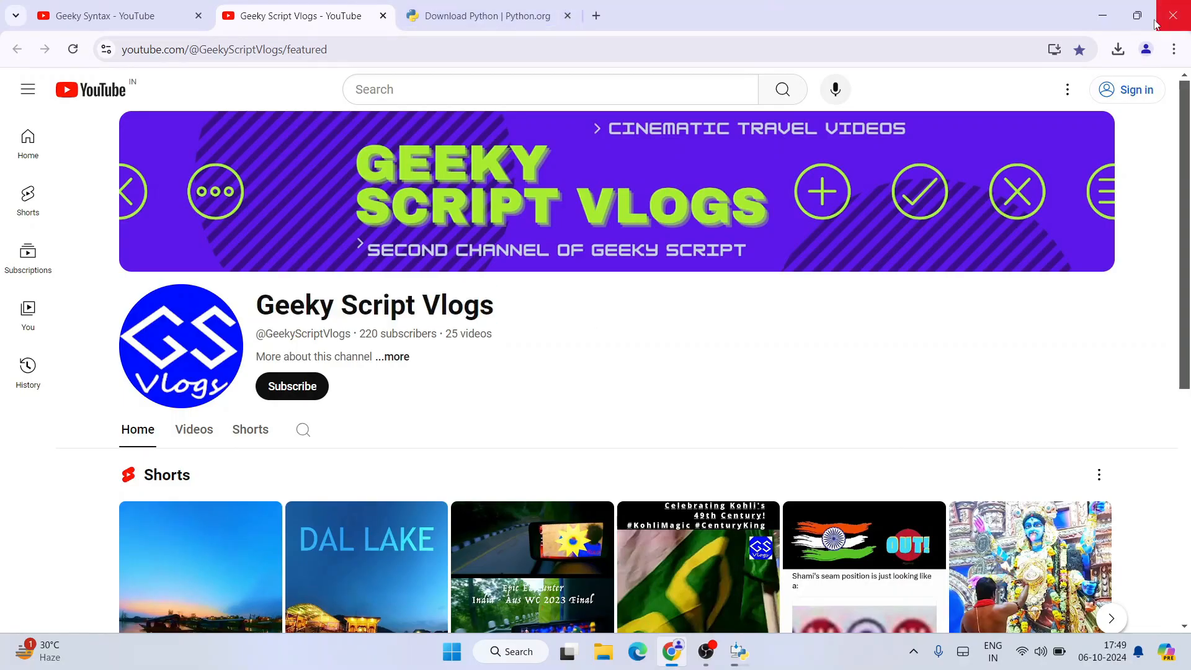
pyautogui.click(1102, 16)
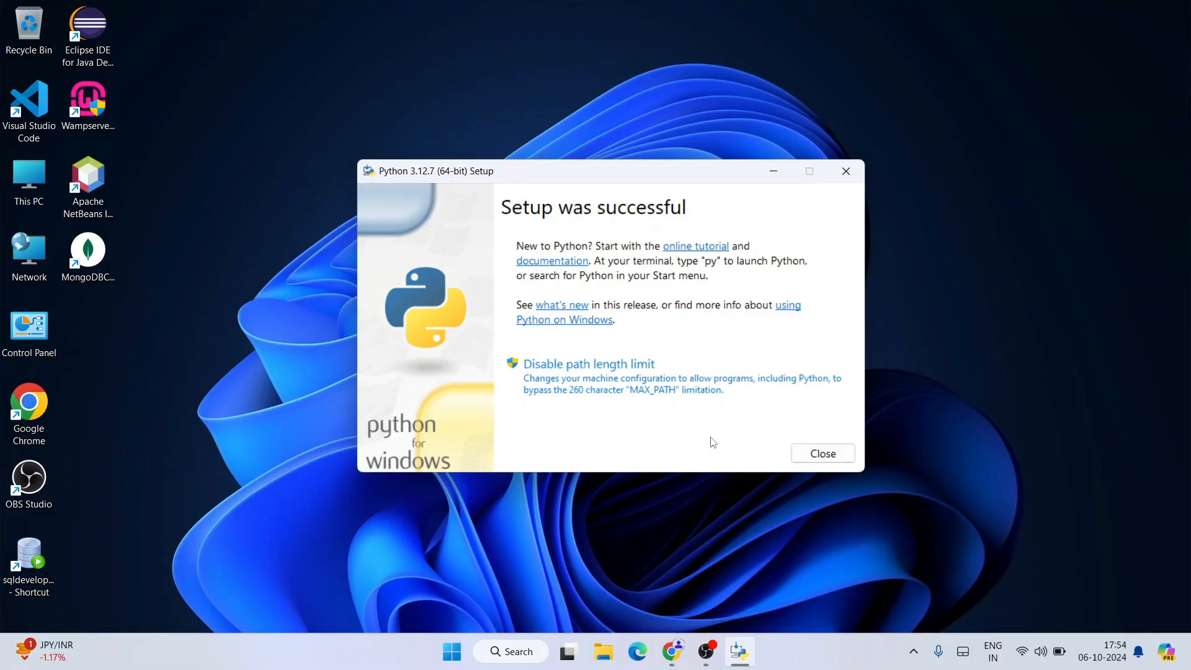
# Step: Close the Python setup and start the Python interpreter with the python command in Command Prompt
pyautogui.click(827, 455)
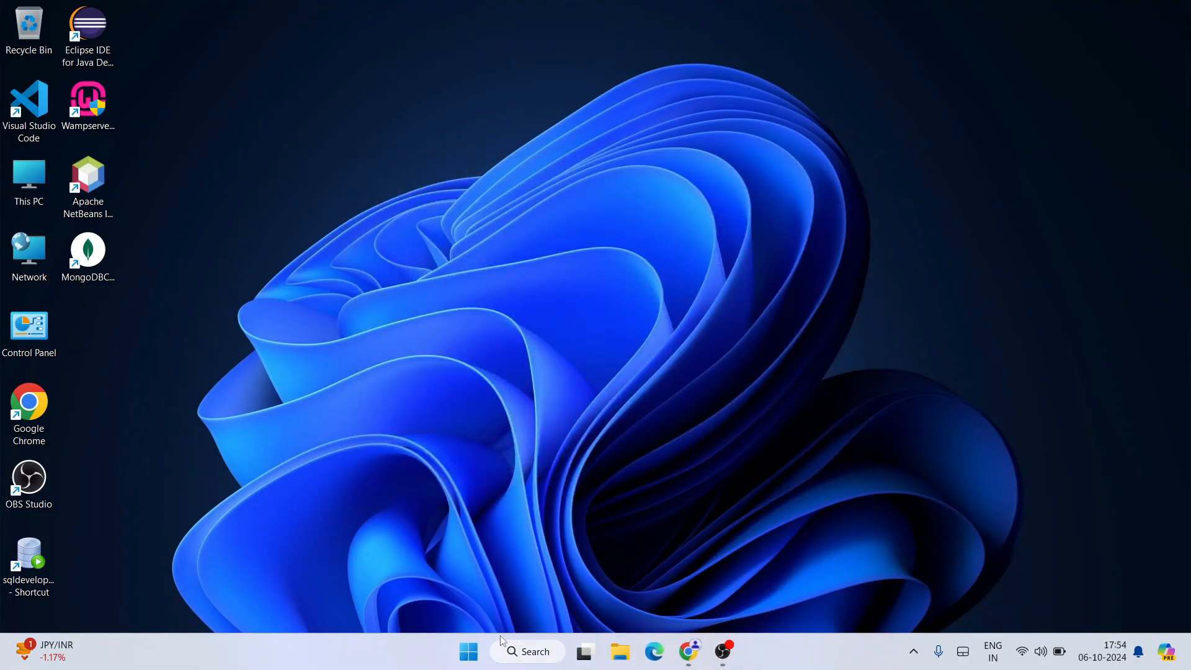
pyautogui.click(522, 656)
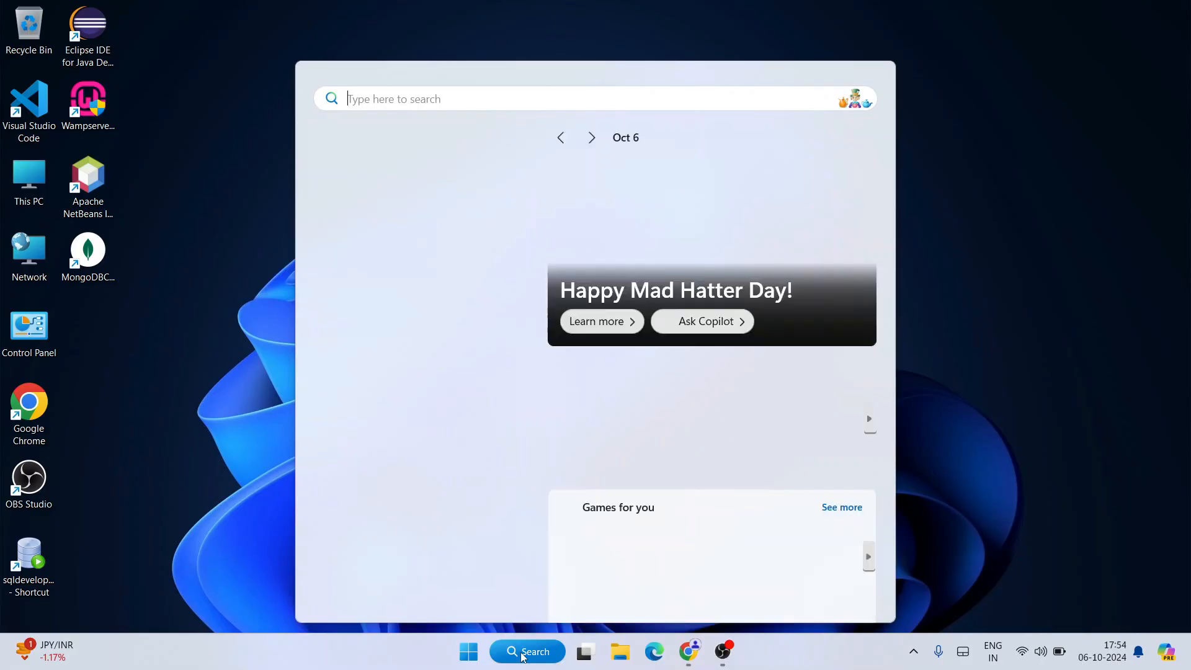
pyautogui.write('cmd')
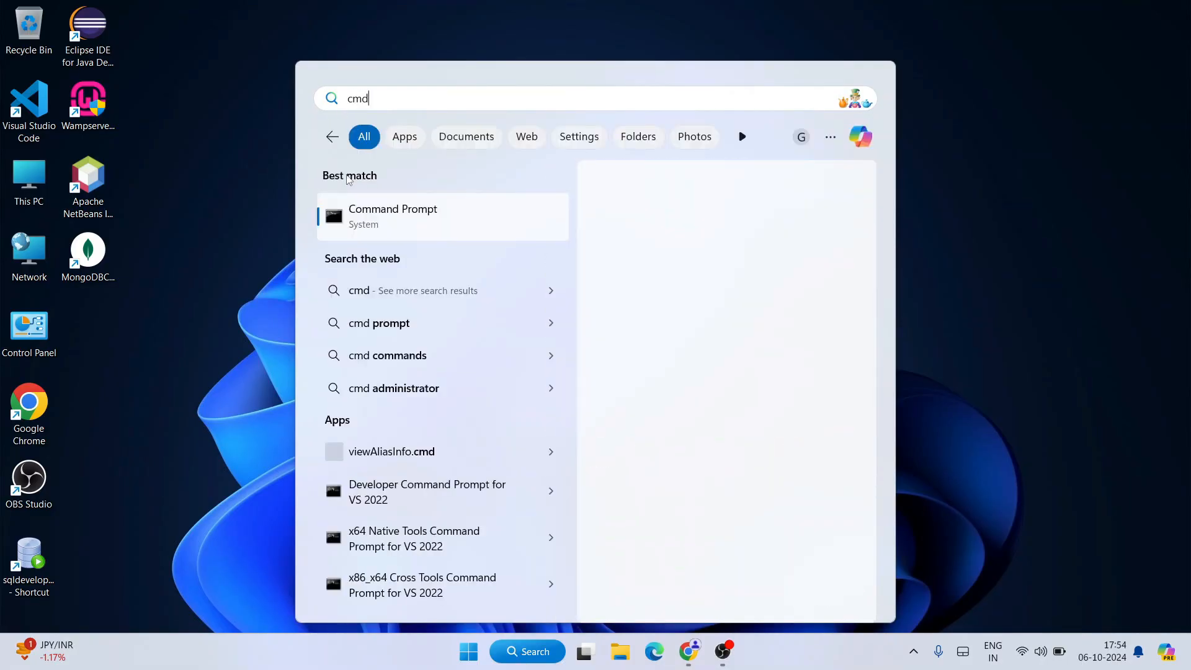
pyautogui.click(445, 223)
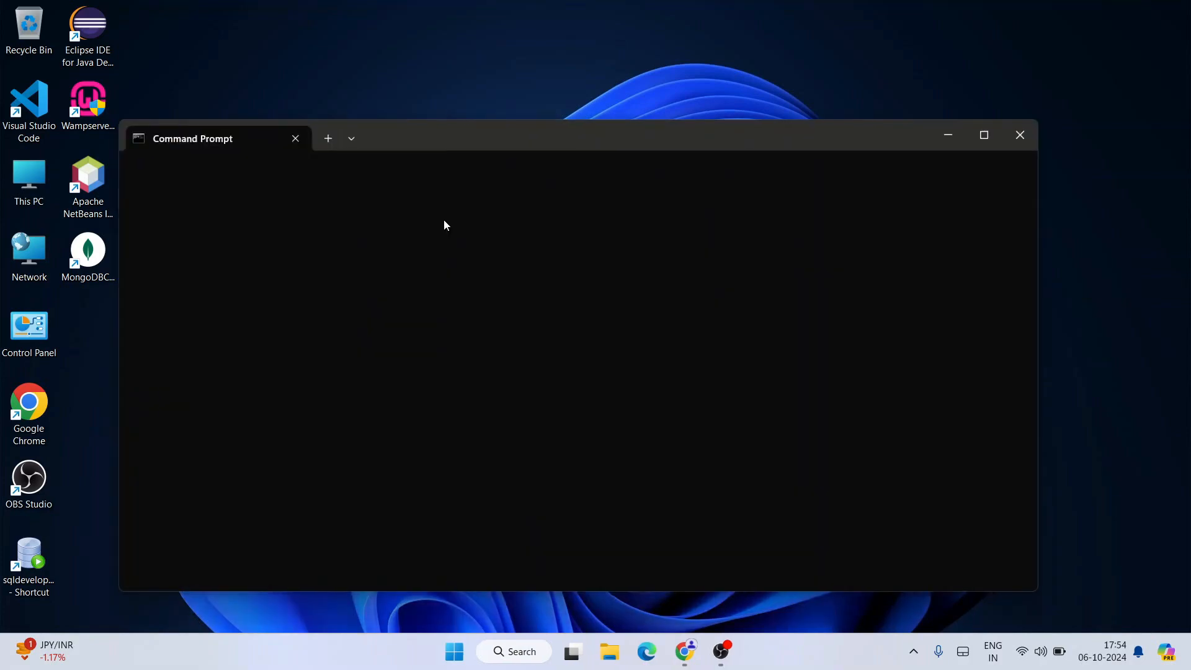
pyautogui.write('python')
pyautogui.press('Return')
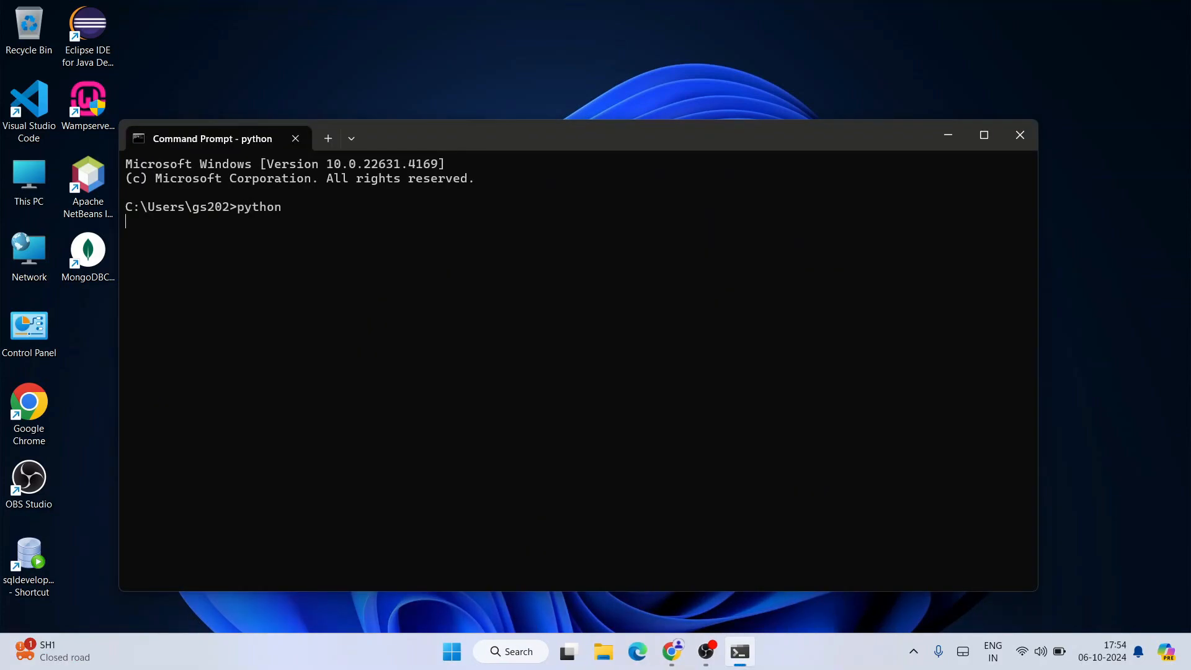
# Step: Check the Python version and build information shown at the interpreter's startup
pyautogui.moveTo(173, 223); pyautogui.dragTo(222, 226)
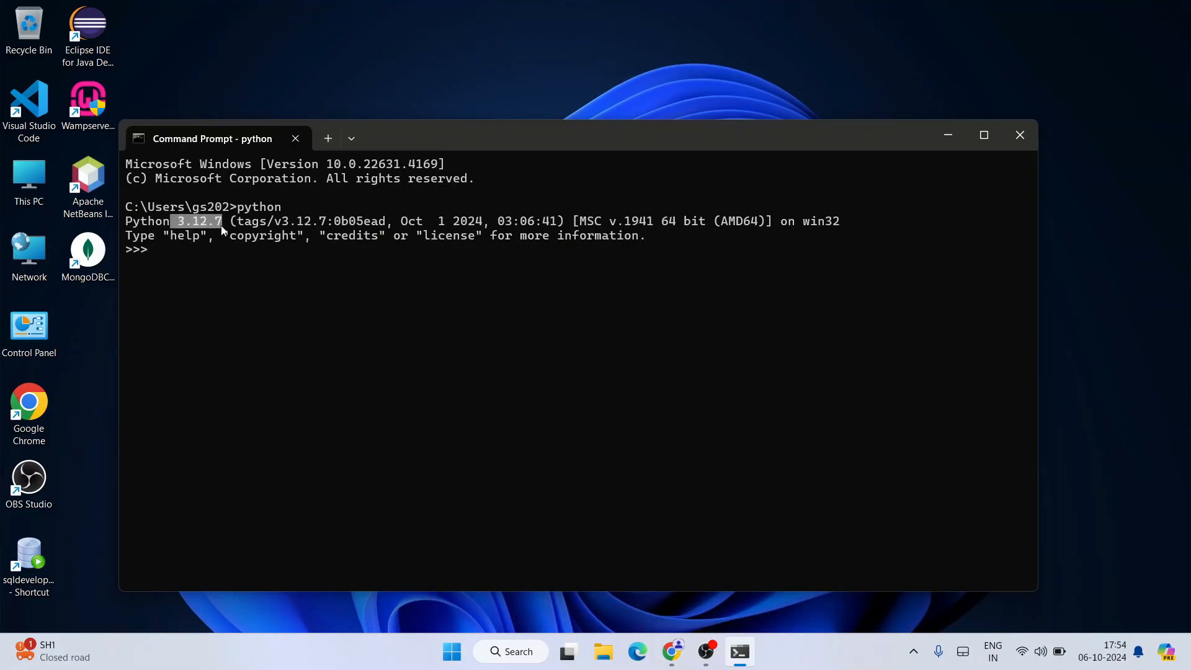
pyautogui.click(222, 258)
pyautogui.moveTo(132, 224); pyautogui.dragTo(652, 255)
pyautogui.click(302, 281)
# Step: Run print("hello") in the Python interpreter and check its output
pyautogui.write('print')
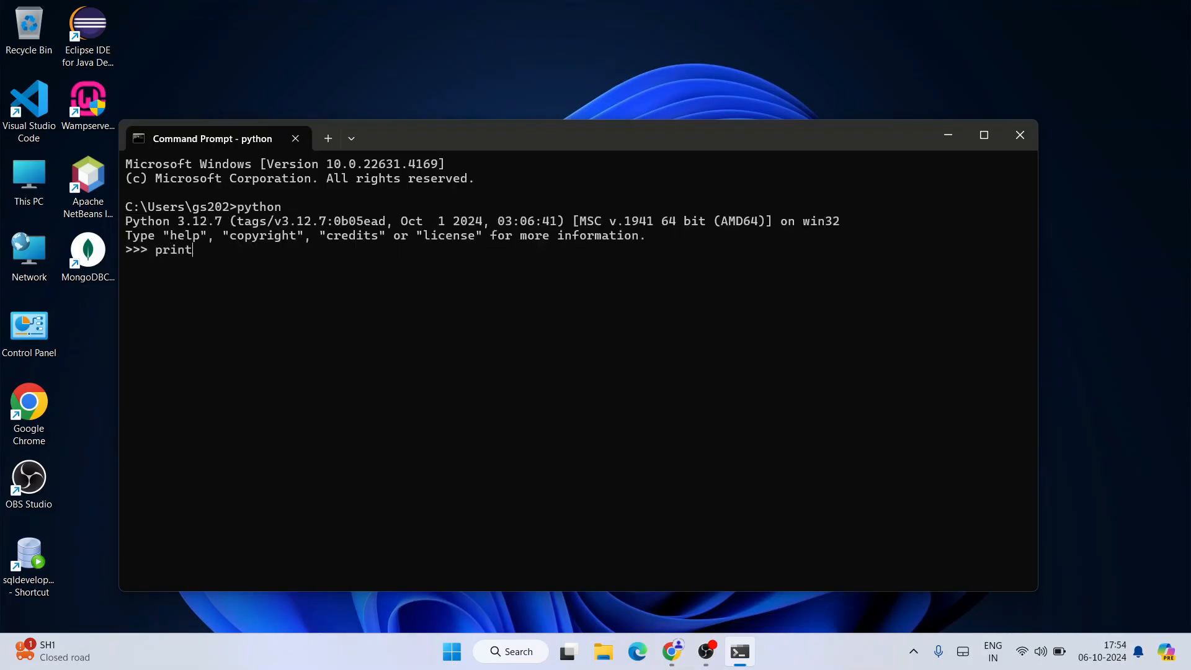
pyautogui.write('("hello')
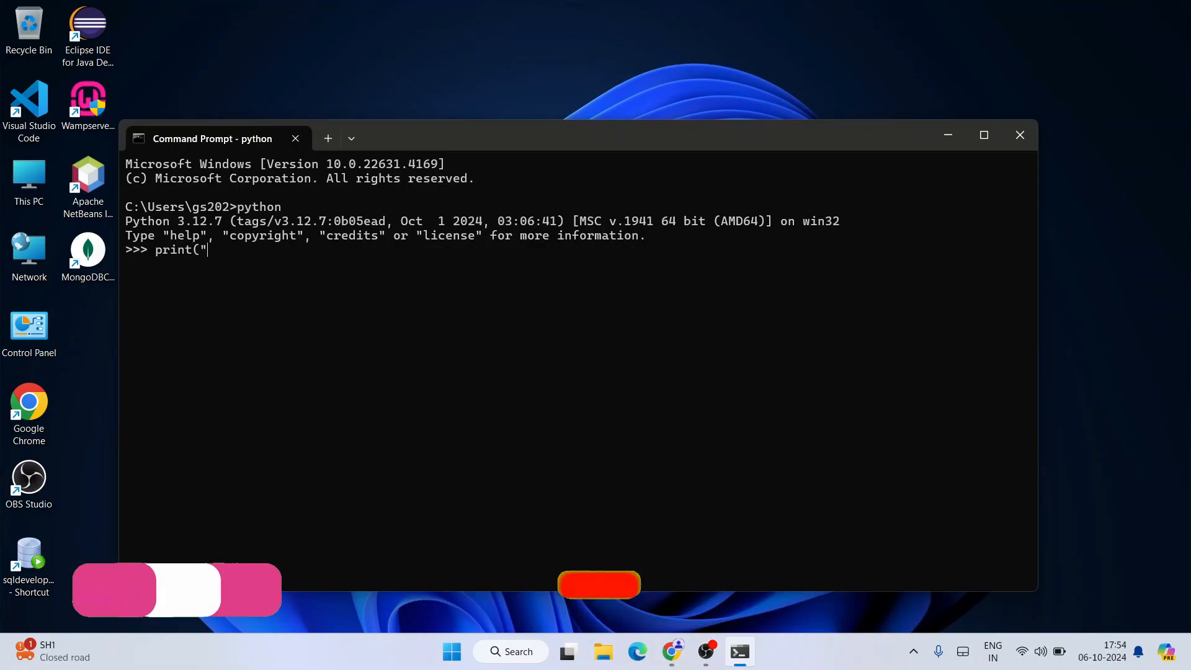
pyautogui.write('")')
pyautogui.press('Return')
pyautogui.moveTo(188, 274); pyautogui.dragTo(16, 214)
pyautogui.click(292, 290)
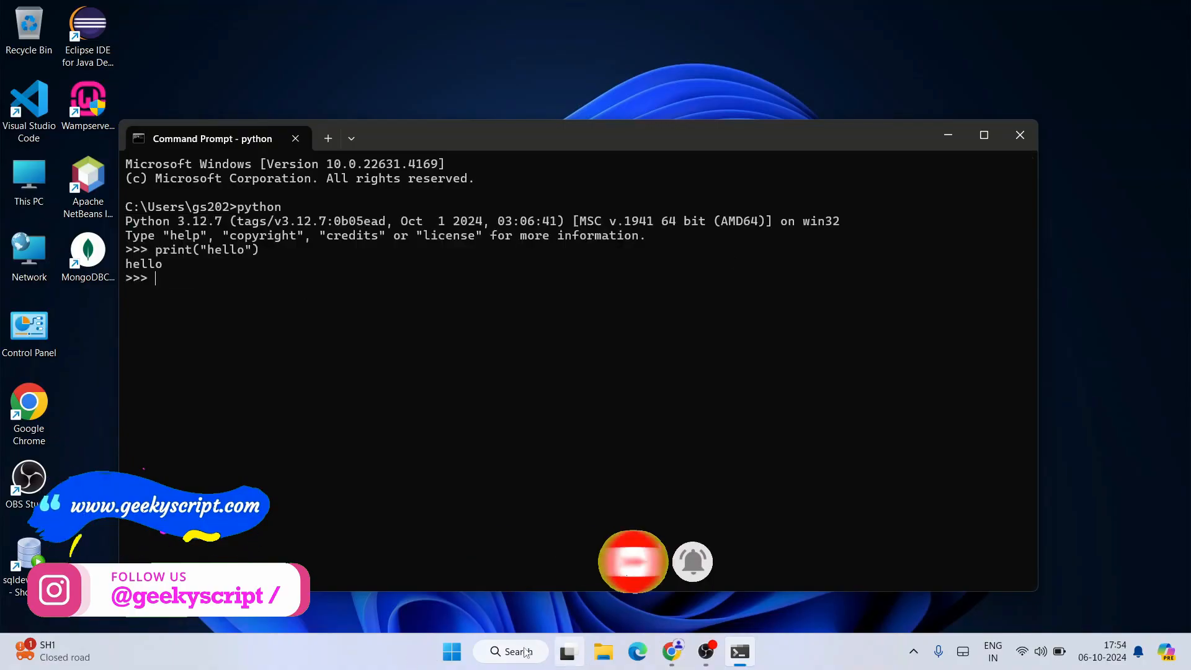
# Step: Find and launch IDLE (Python 3.12 64-bit), and place its shell window beside the Command Prompt text
pyautogui.click(496, 651)
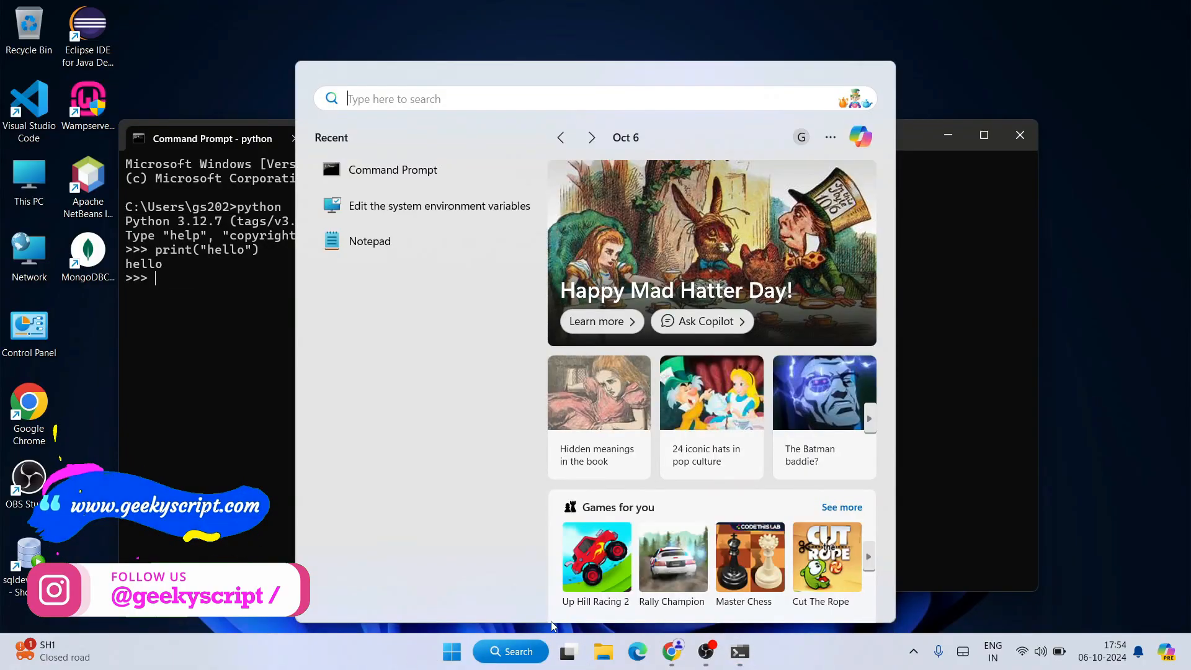
pyautogui.write('idle')
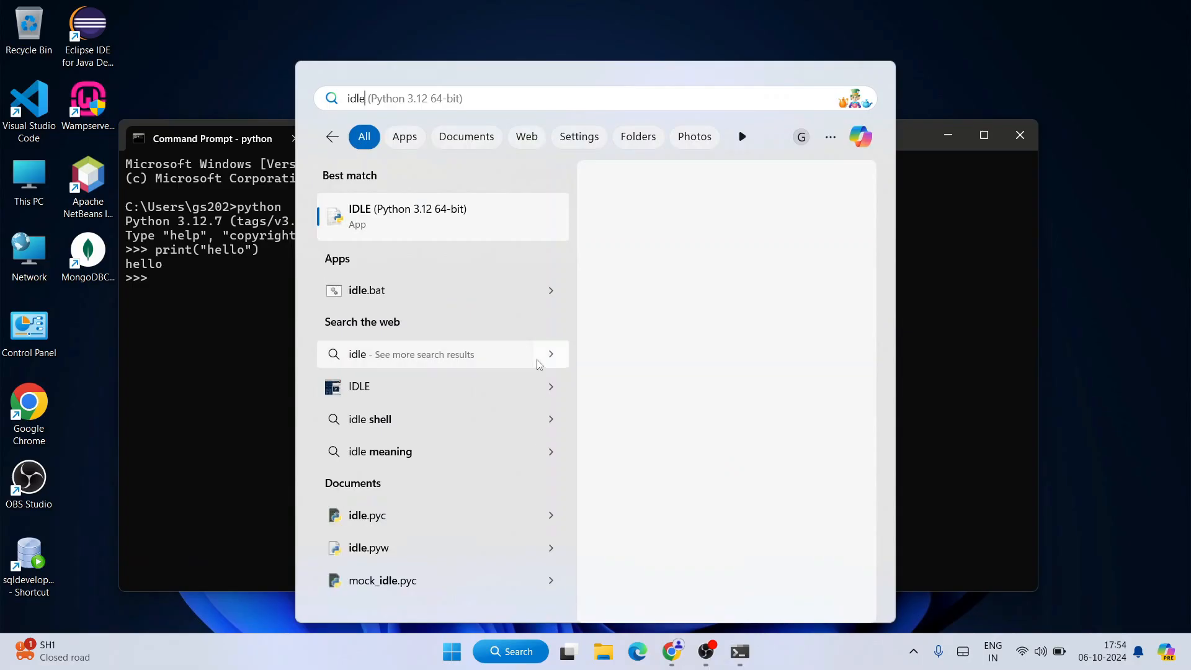
pyautogui.click(417, 214)
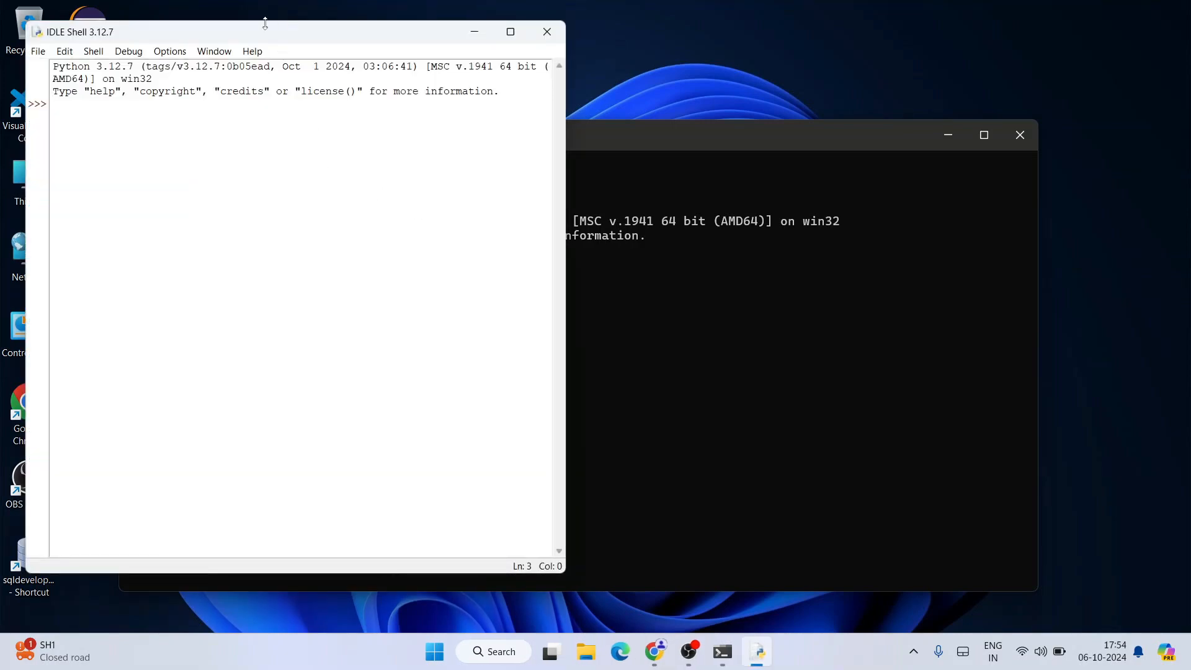
pyautogui.moveTo(265, 24); pyautogui.dragTo(861, 70)
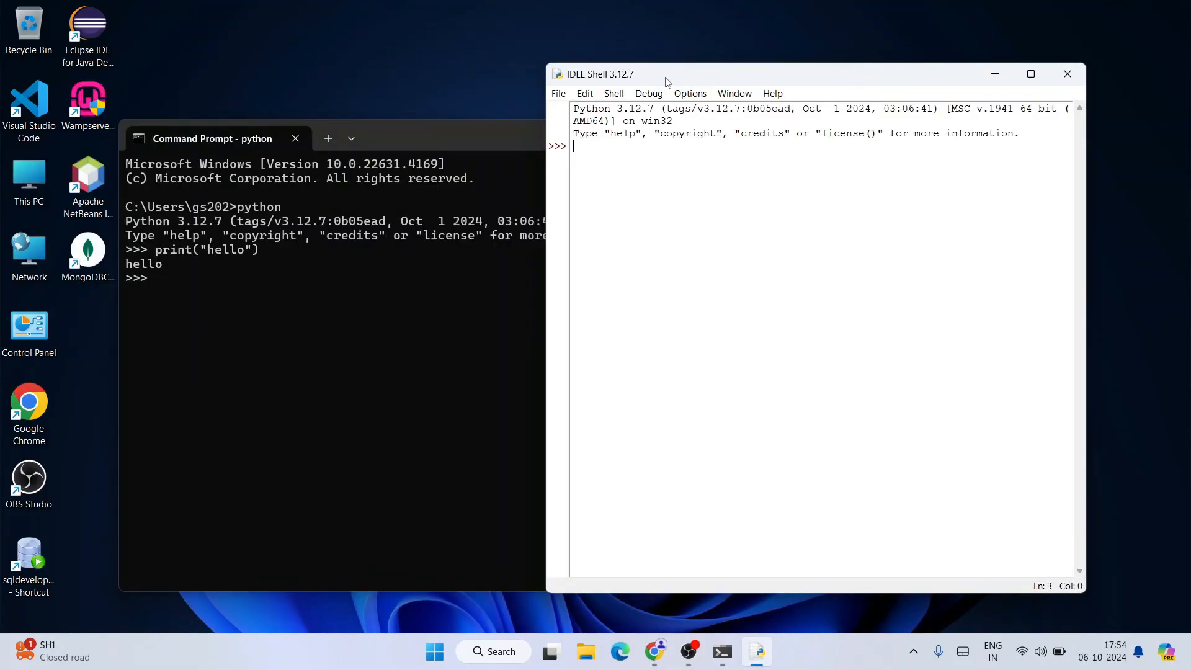
# Step: Run print("hi") in the IDLE shell and check its output
pyautogui.write('print("hi")')
pyautogui.press('Return')
pyautogui.moveTo(601, 154); pyautogui.dragTo(552, 156)
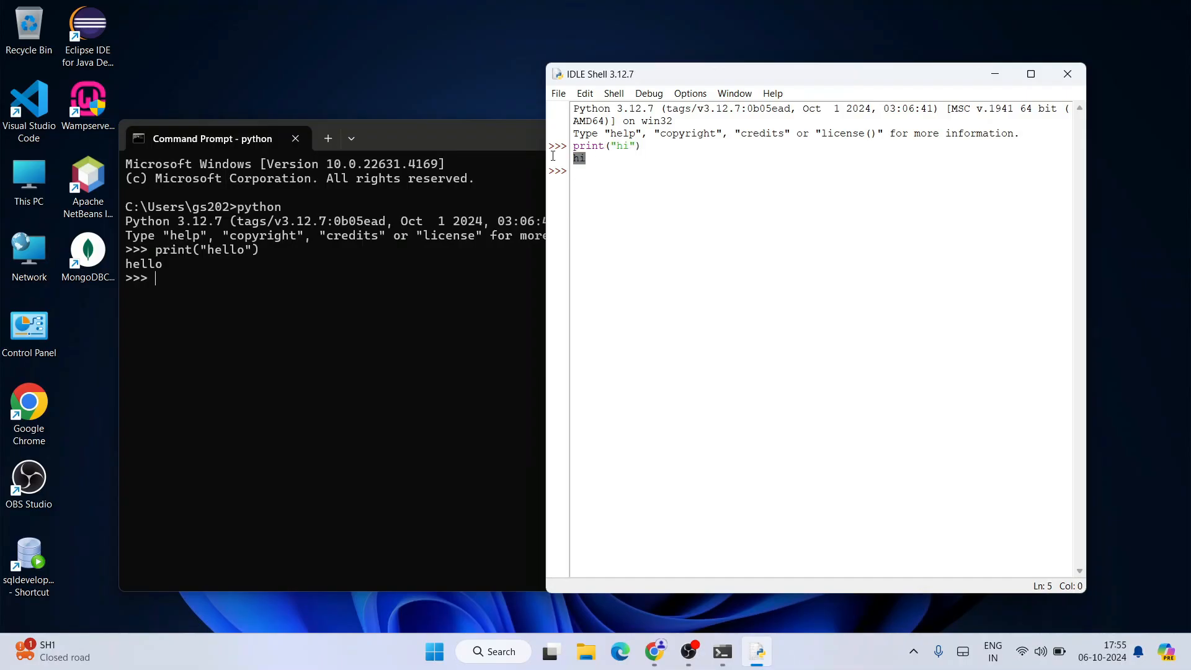
# Step: Create a new script file from the IDLE shell and move its editor window over the shell's lower right part
pyautogui.click(558, 93)
pyautogui.click(580, 107)
pyautogui.moveTo(334, 64); pyautogui.dragTo(889, 160)
pyautogui.moveTo(846, 150); pyautogui.dragTo(909, 143)
# Step: Write a three-line script in the untitled file: a=8, b=4 and print(a+b)
pyautogui.write('a=')
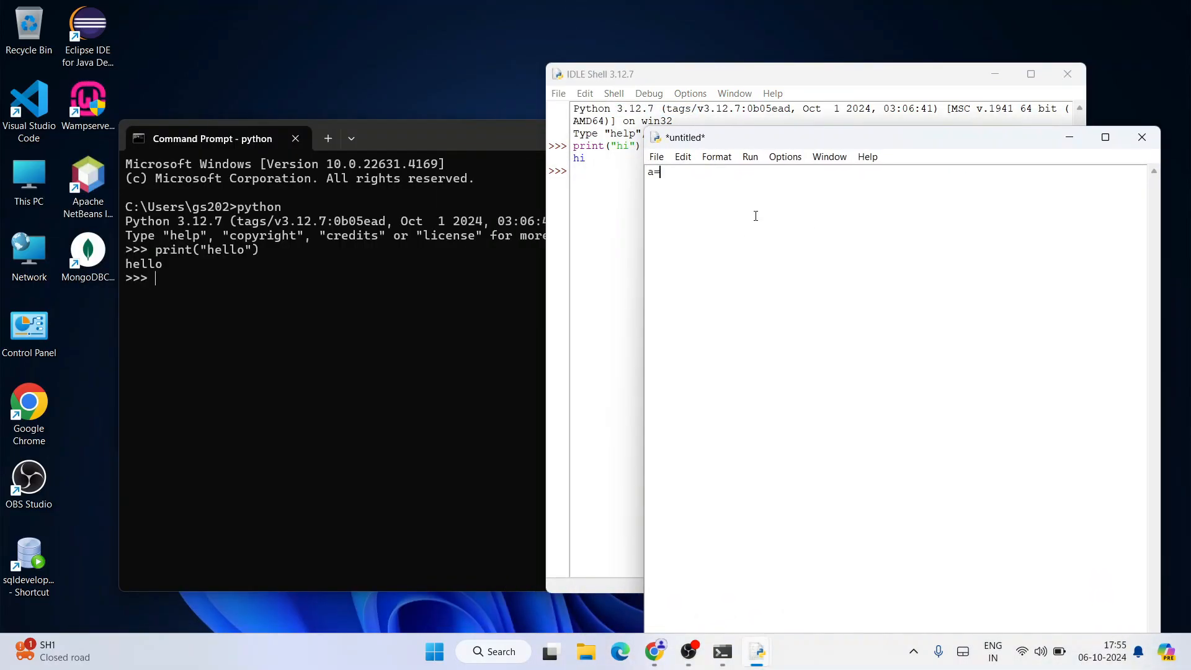
pyautogui.write('8')
pyautogui.press('Return')
pyautogui.write('b=4')
pyautogui.press('Return')
pyautogui.write('print(')
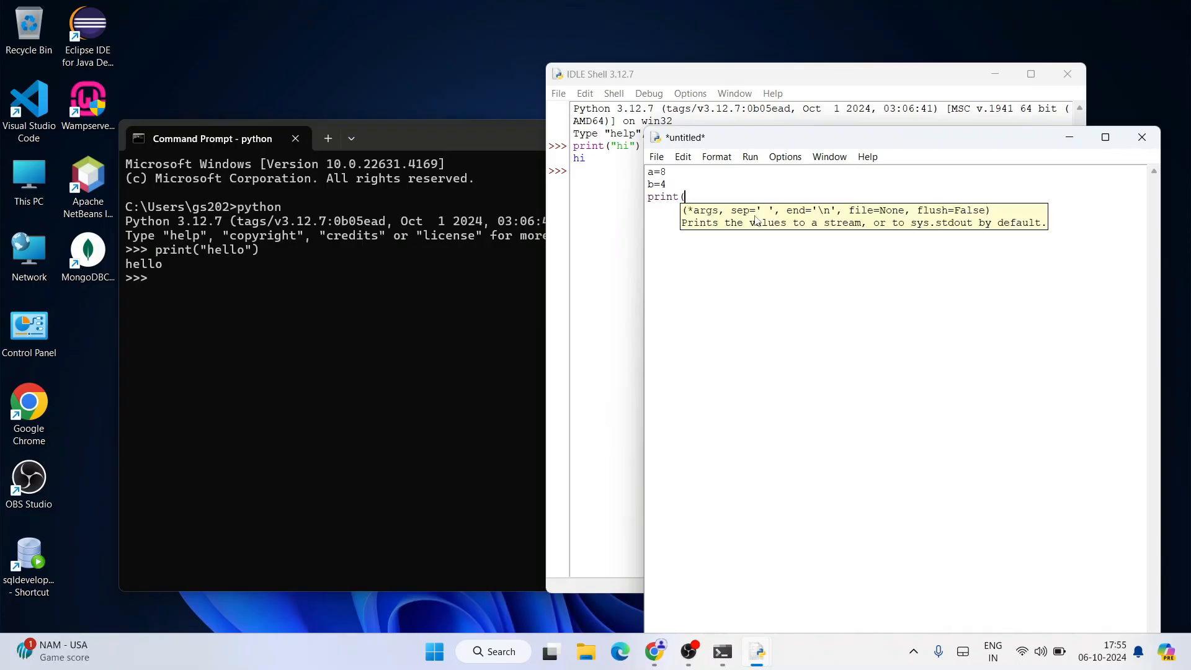
pyautogui.write('a+b)')
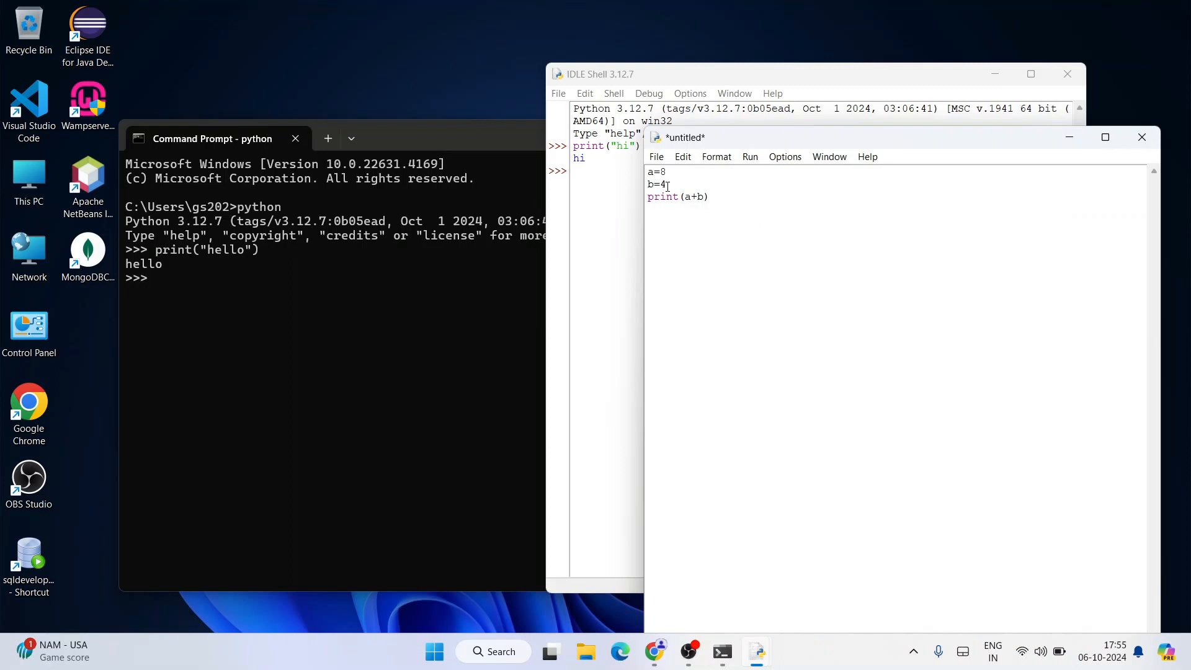
# Step: Save the script to the Desktop as prog.py
pyautogui.click(657, 156)
pyautogui.click(677, 286)
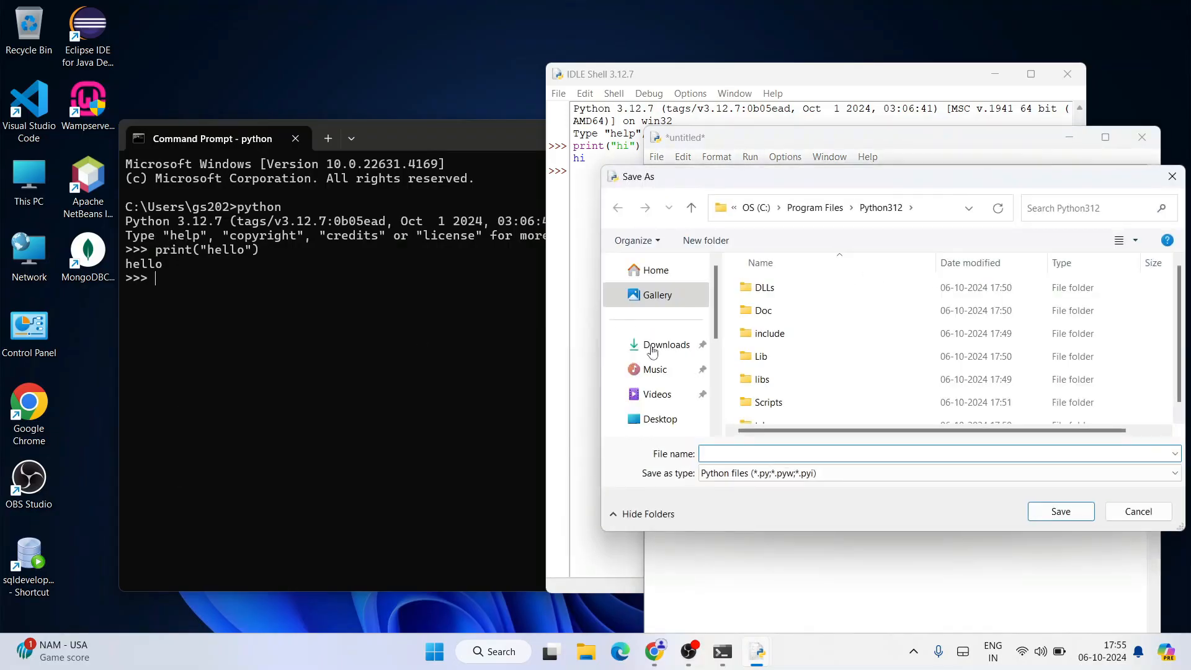
pyautogui.click(658, 419)
pyautogui.click(719, 456)
pyautogui.write('prog.py')
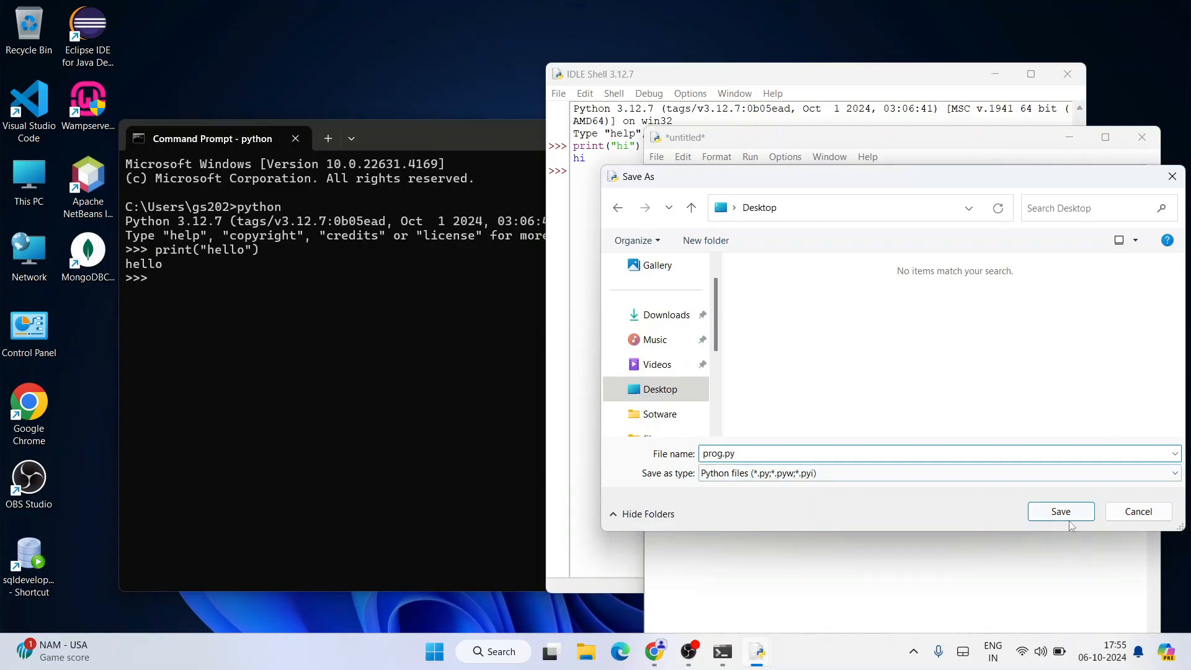
pyautogui.click(1068, 513)
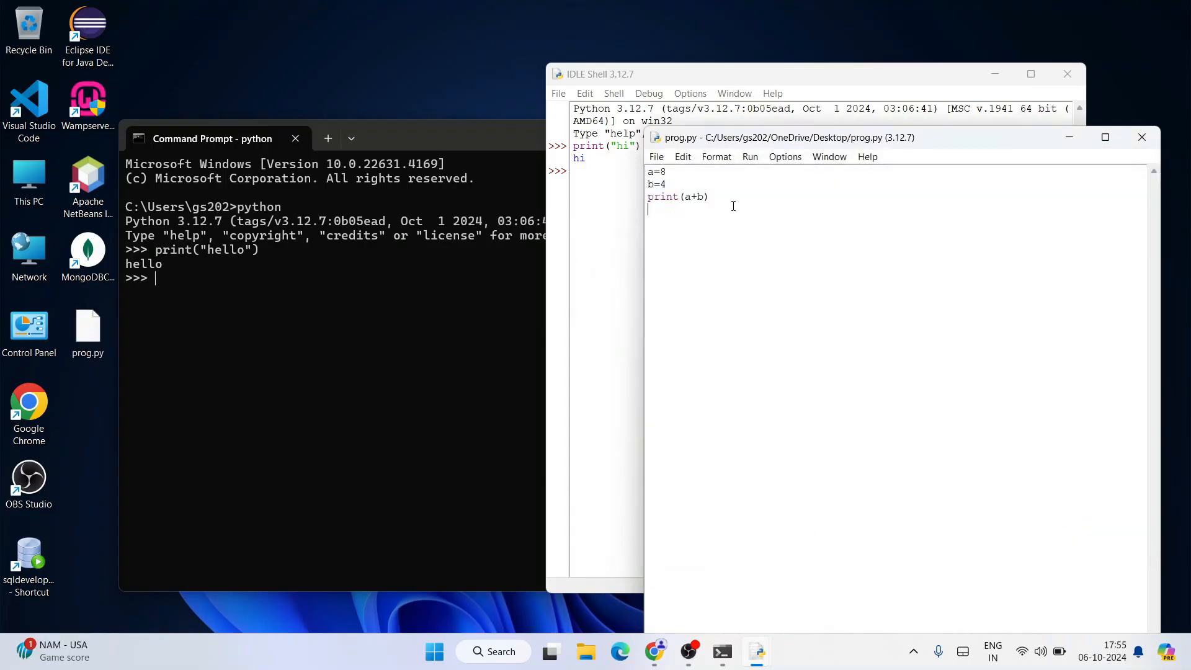
# Step: Run the prog.py module and check the result printed in the IDLE shell
pyautogui.click(750, 156)
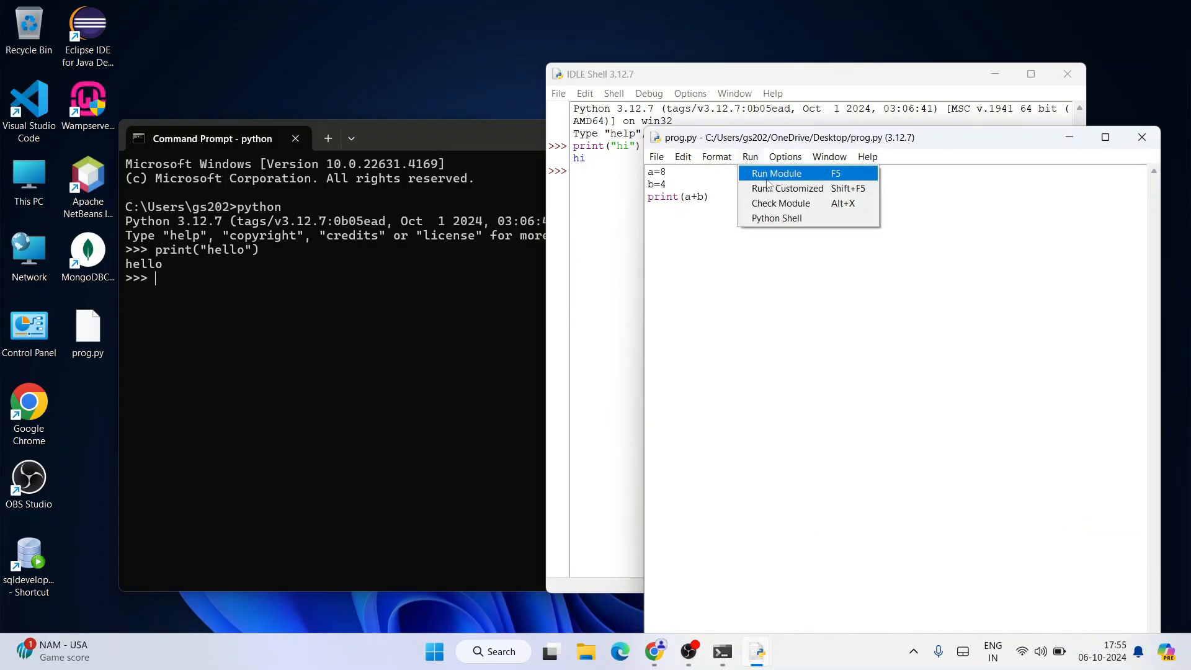
pyautogui.click(772, 176)
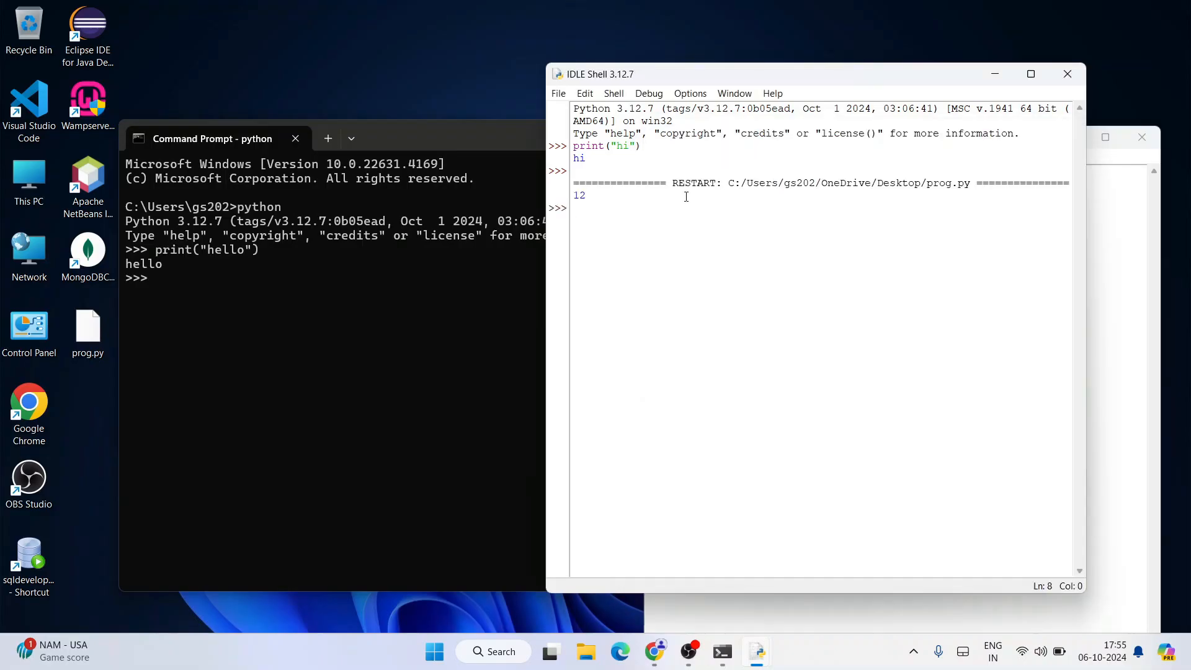
pyautogui.doubleClick(579, 195)
# Step: Compare the print(a+b) line in prog.py with the run output in the shell, and return to the script
pyautogui.click(1118, 240)
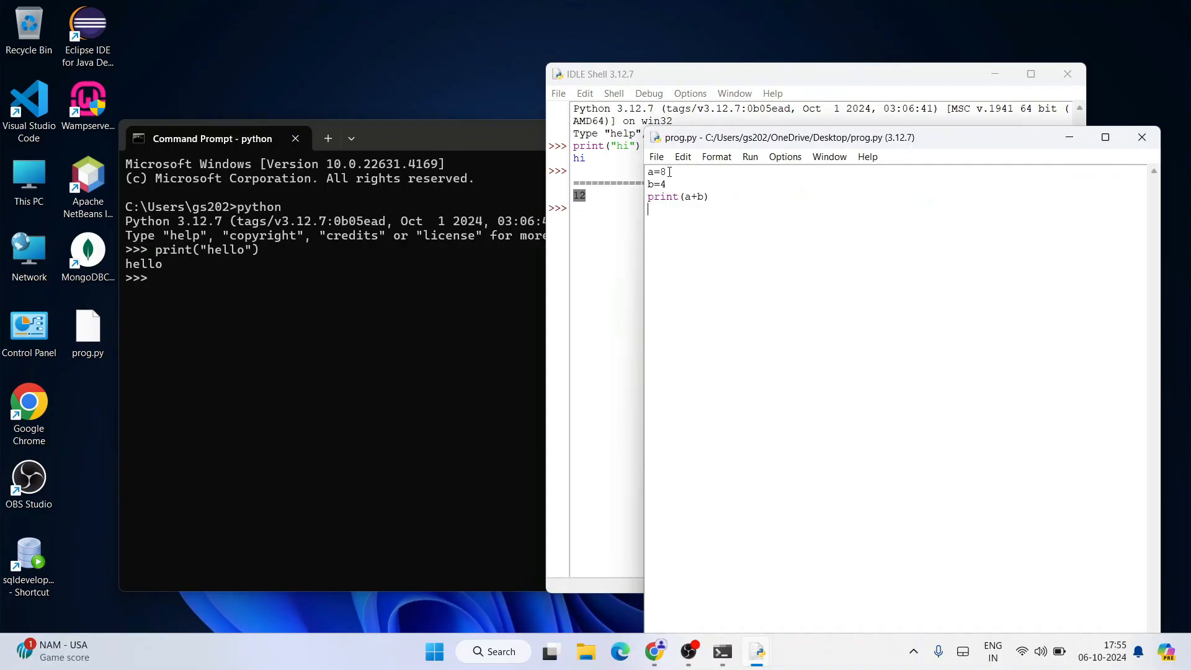
pyautogui.moveTo(679, 196); pyautogui.dragTo(710, 197)
pyautogui.click(716, 198)
pyautogui.click(606, 210)
pyautogui.moveTo(599, 199); pyautogui.dragTo(542, 187)
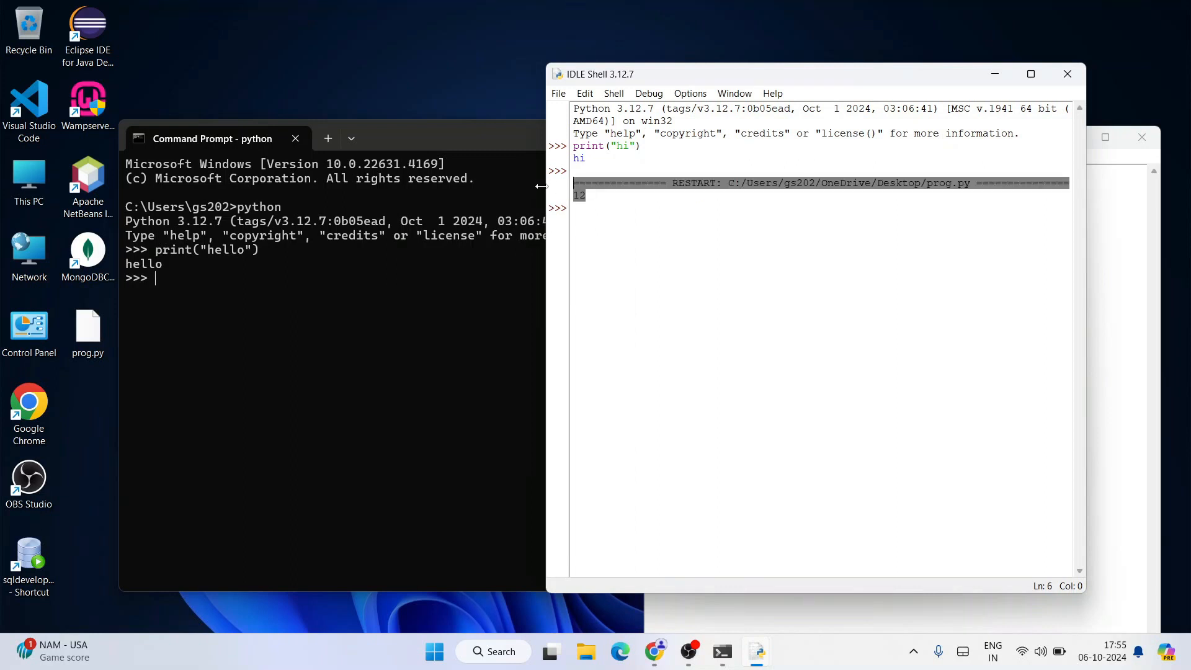
pyautogui.click(1111, 224)
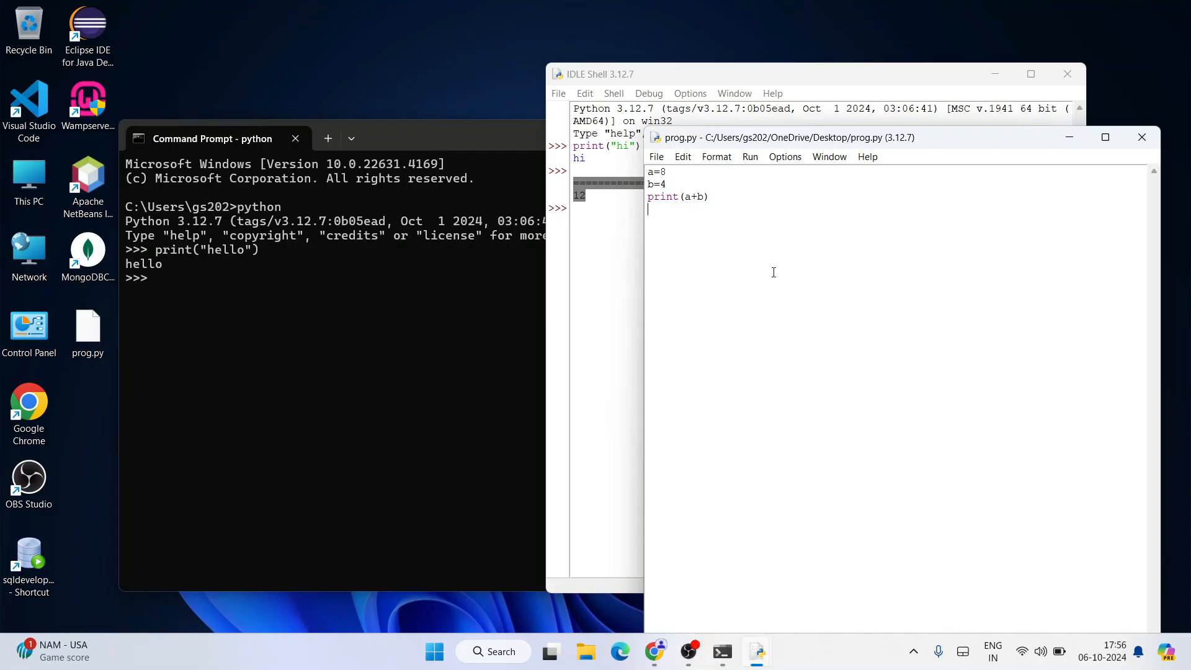
# Step: Switch to Chrome, view the Geeky Syntax and Geeky Script Vlogs YouTube channel pages, and minimize the browser
pyautogui.click(655, 651)
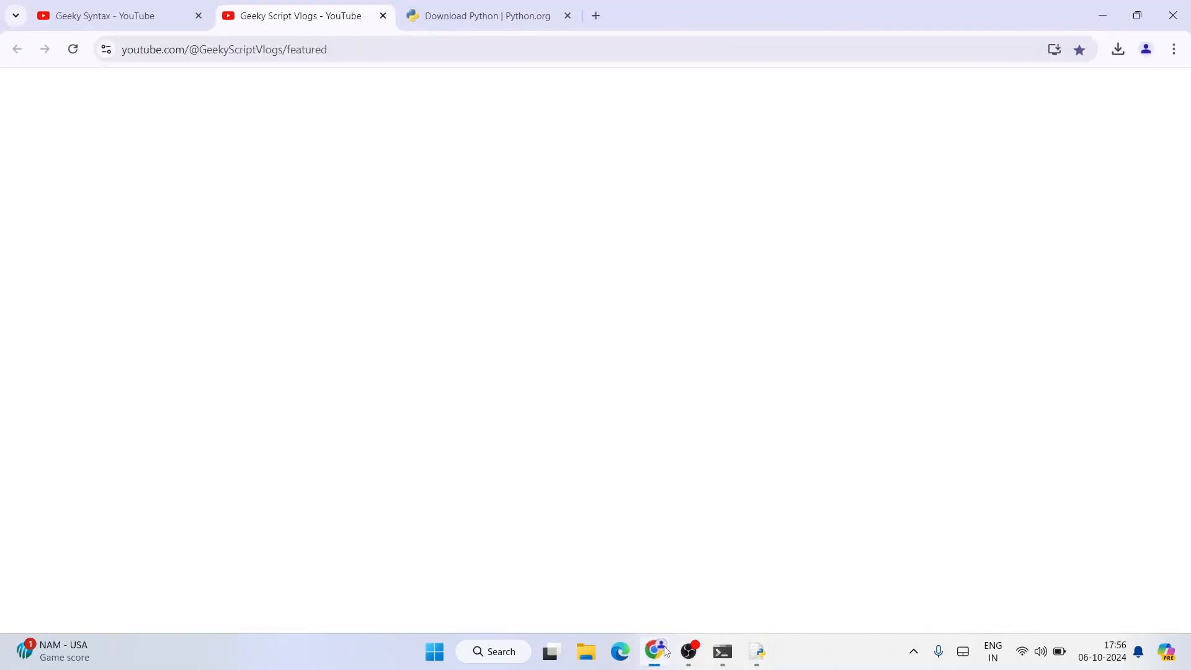
pyautogui.click(111, 10)
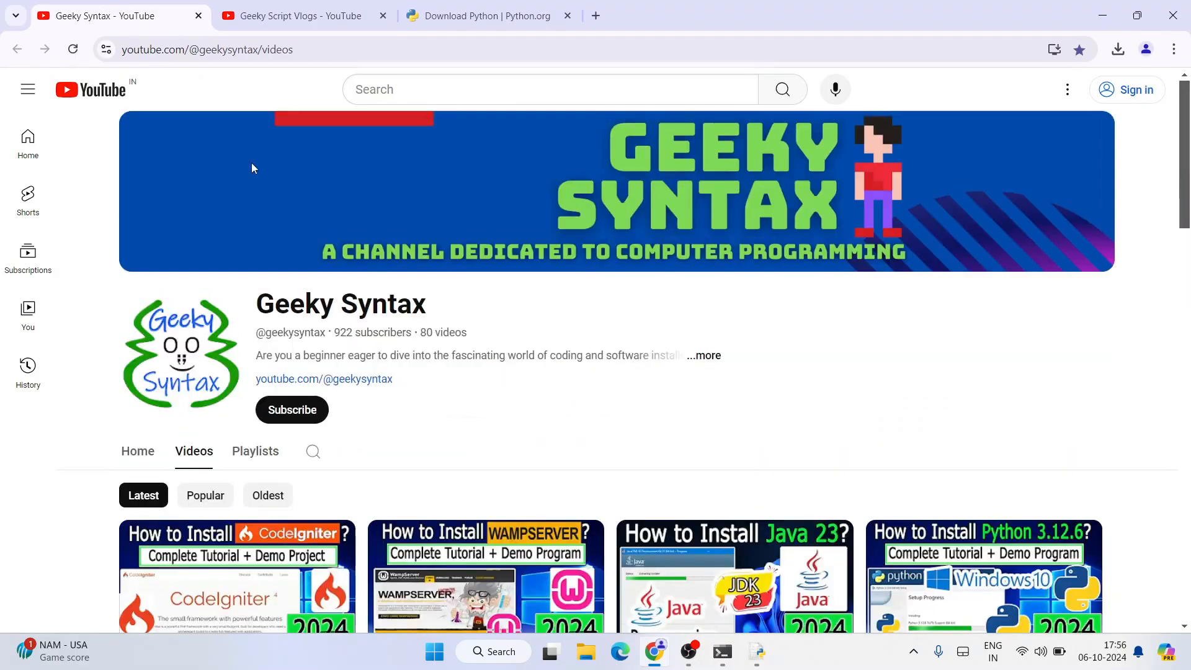
pyautogui.click(218, 5)
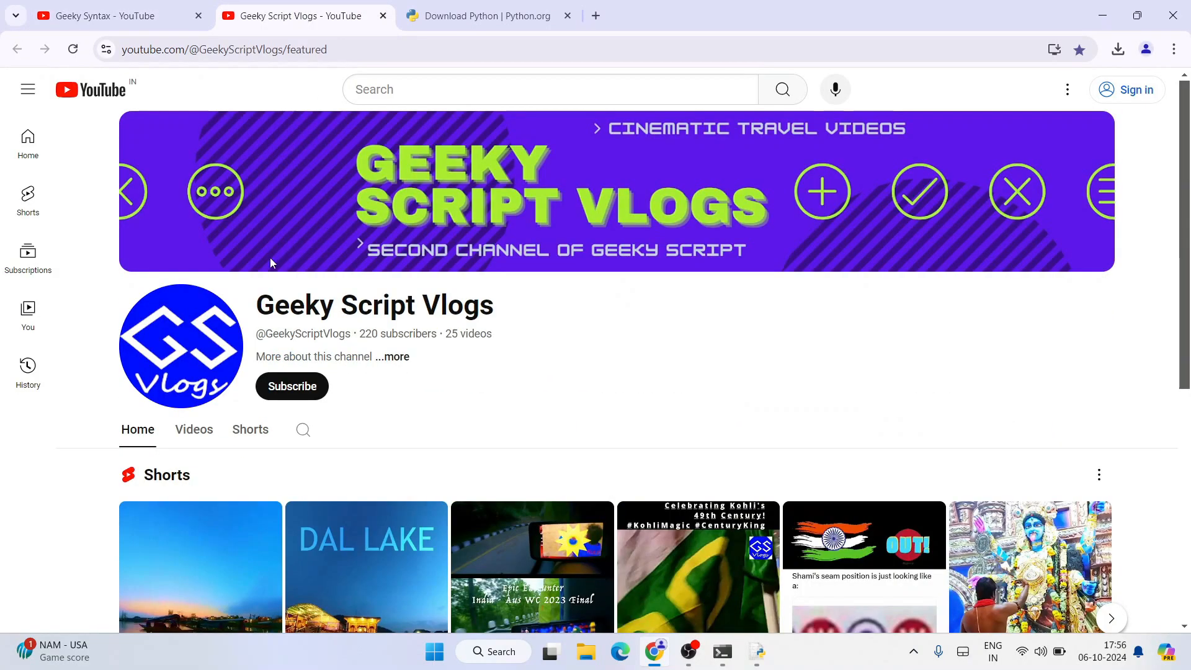
pyautogui.click(1102, 15)
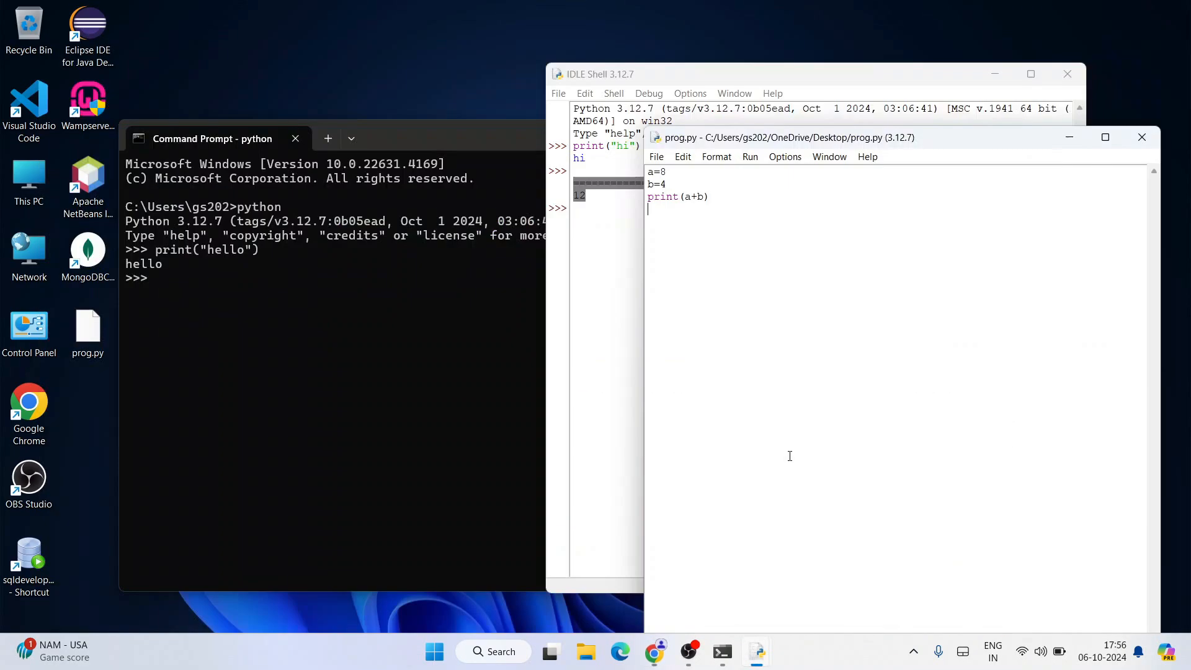